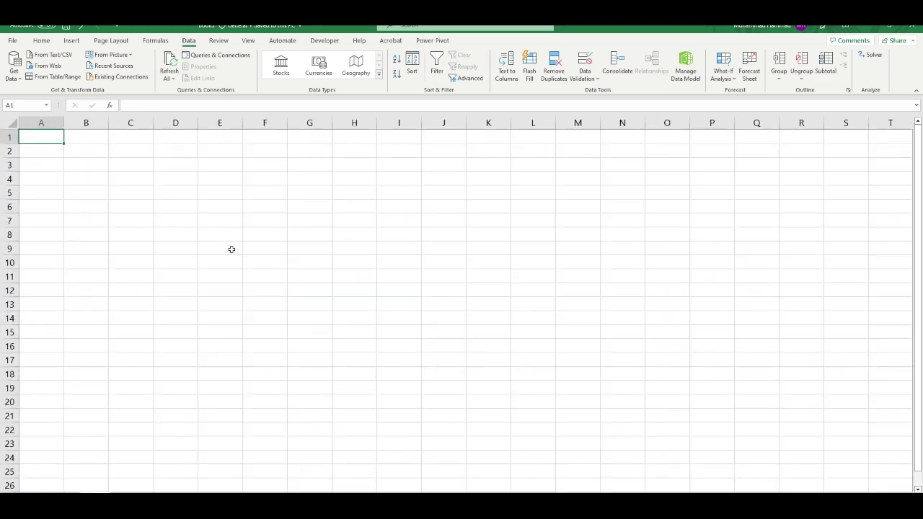
Enter the headers Date, Month, Year and Week in A1, C1, E1 and G1
{"action": "type", "text": "Da"}
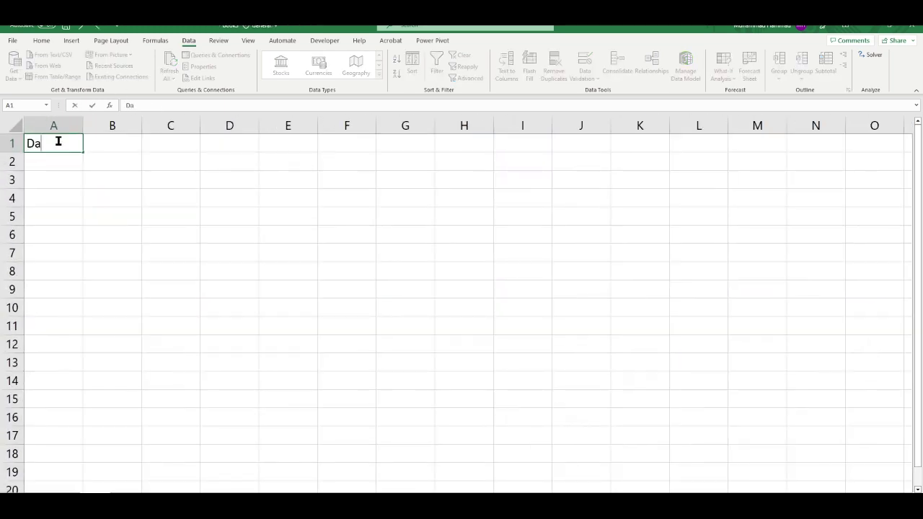
{"action": "type", "text": "te"}
{"action": "key", "text": "Tab"}
{"action": "key", "text": "Tab"}
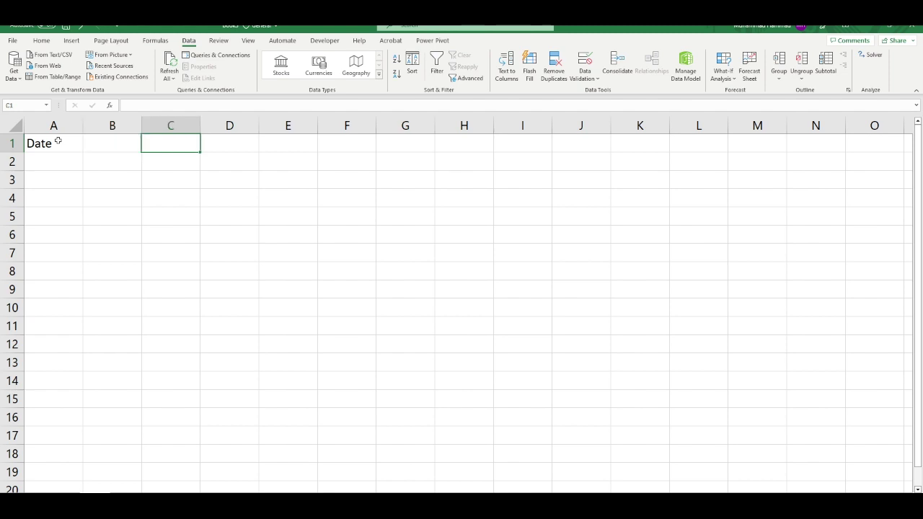
{"action": "type", "text": "Month"}
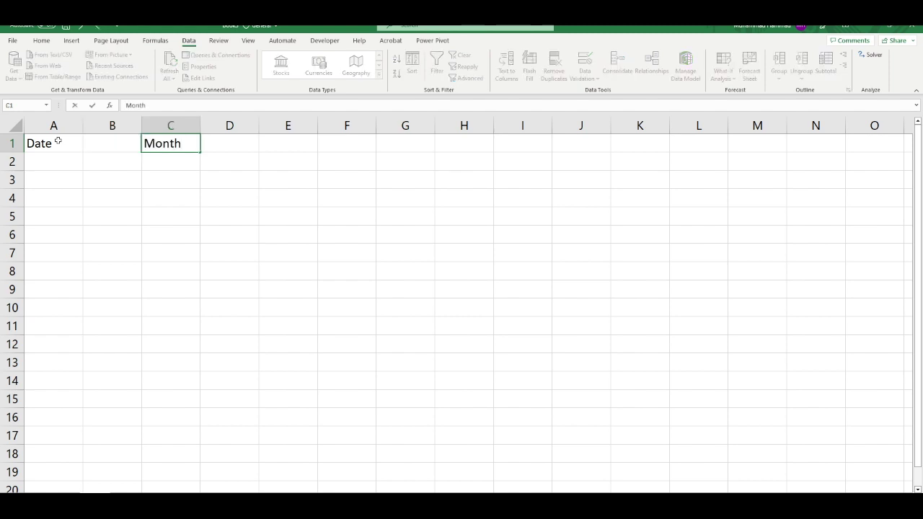
{"action": "key", "text": "Tab"}
{"action": "key", "text": "Tab"}
{"action": "type", "text": "Y"}
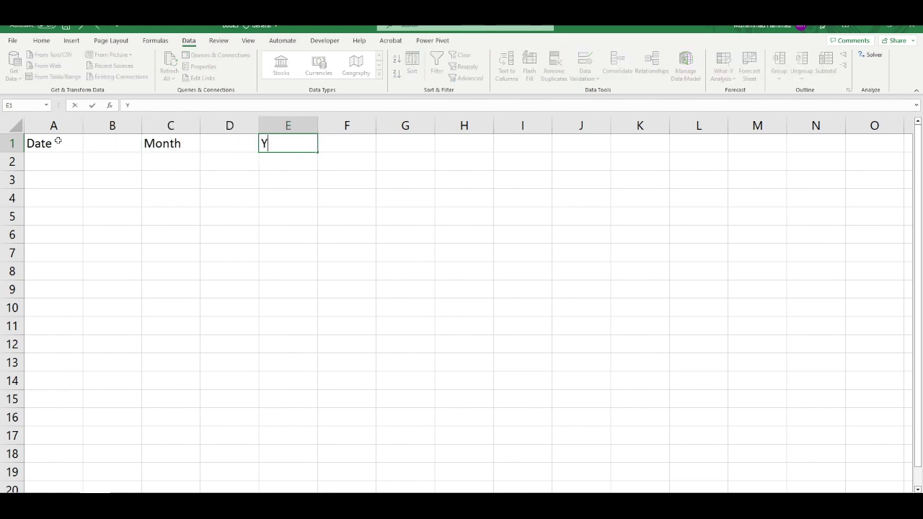
{"action": "type", "text": "ear"}
{"action": "key", "text": "Tab"}
{"action": "key", "text": "Tab"}
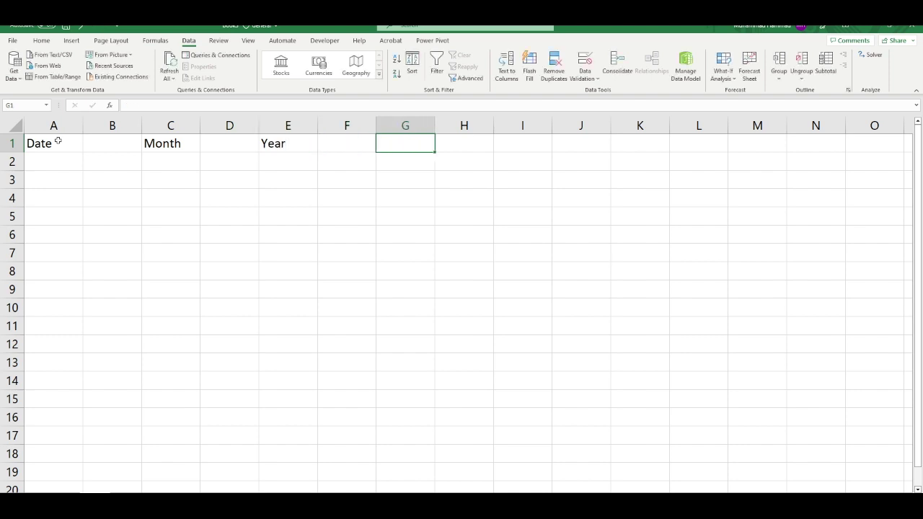
{"action": "type", "text": "Week"}
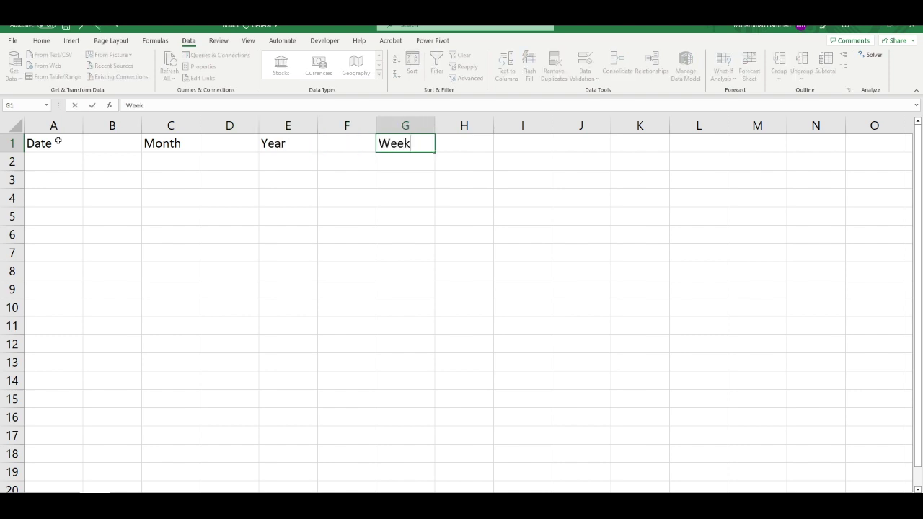
{"action": "key", "text": "Return"}
Enter 1 and 2 under Date and fill the day numbers down to 31 in A32
{"action": "type", "text": "1"}
{"action": "key", "text": "Return"}
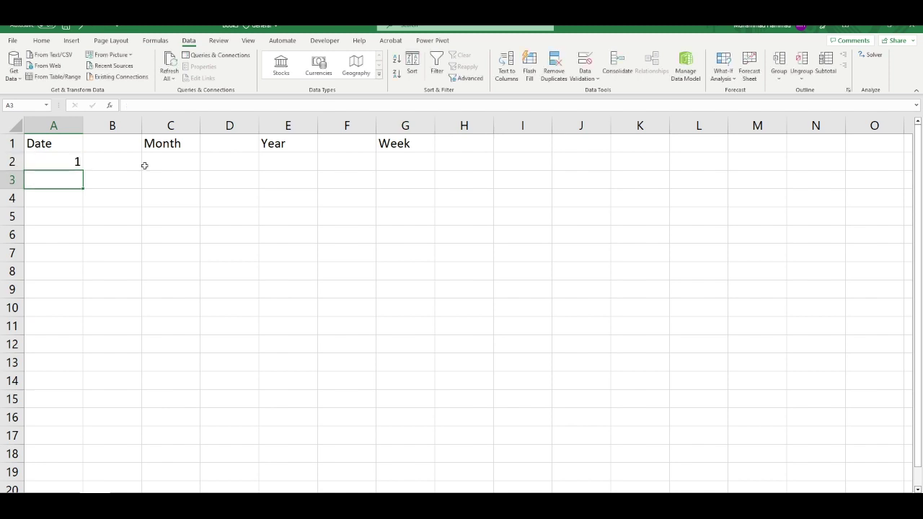
{"action": "type", "text": "2"}
{"action": "key", "text": "Return"}
{"action": "mouse_move", "coordinate": [50, 165]}
{"action": "left_mouse_down"}
{"action": "mouse_move", "coordinate": [56, 466]}
{"action": "mouse_move", "coordinate": [54, 423]}
{"action": "left_mouse_up"}
{"action": "scroll", "coordinate": [241, 414], "scroll_direction": "up", "scroll_amount": 4}
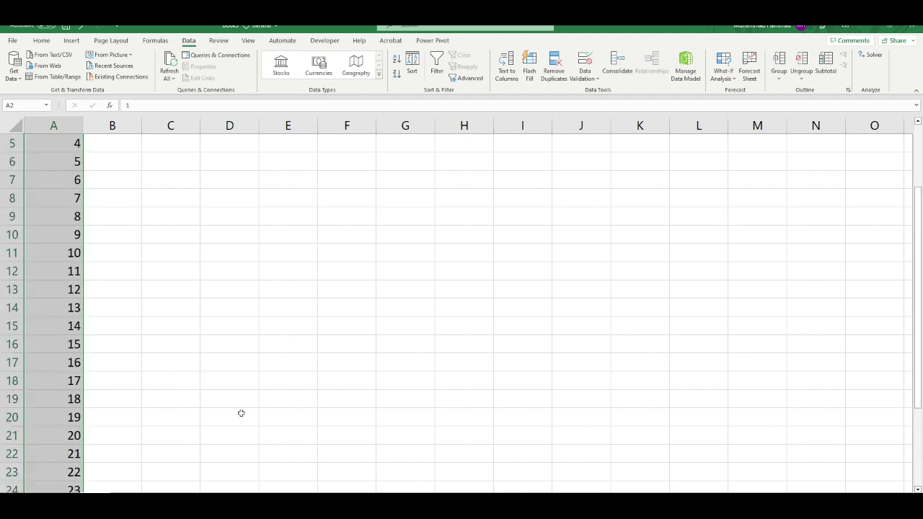
Enter january in C2 and fill the months down through december
{"action": "scroll", "coordinate": [150, 200], "scroll_direction": "up", "scroll_amount": 2}
{"action": "left_click", "coordinate": [178, 161]}
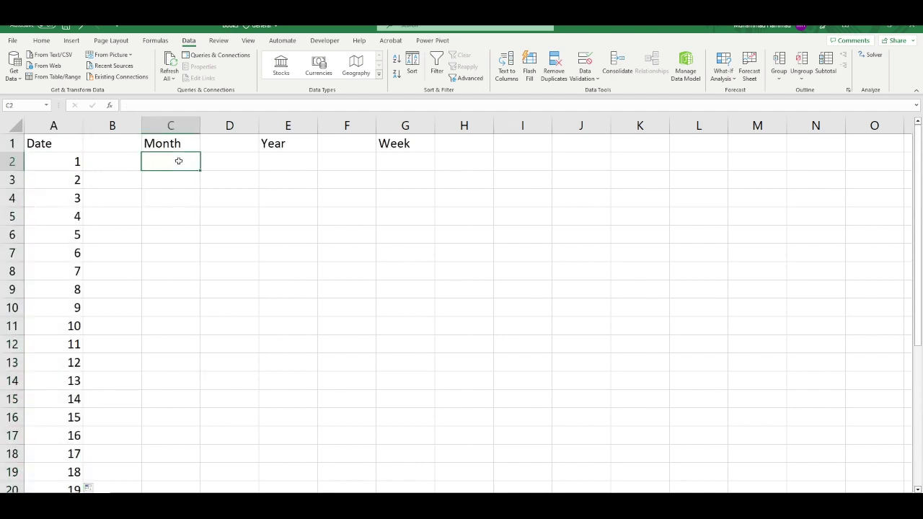
{"action": "type", "text": "janu"}
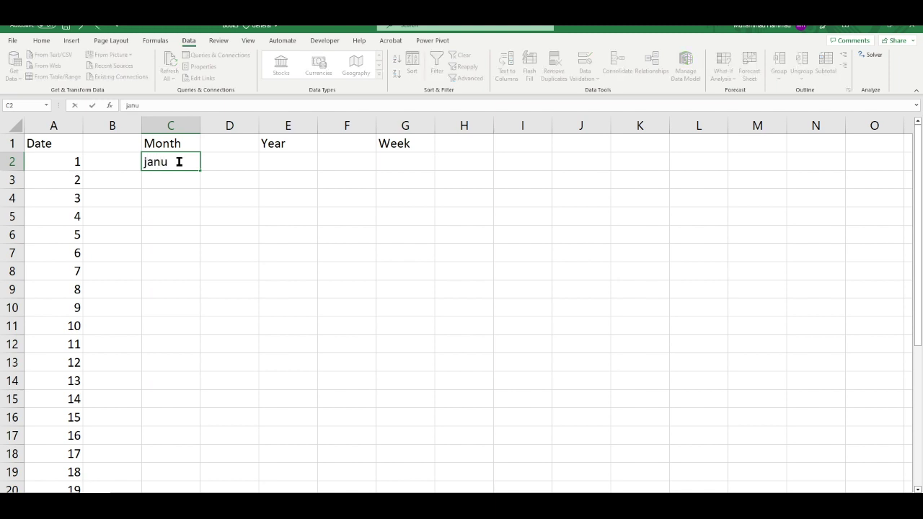
{"action": "type", "text": "ar"}
{"action": "type", "text": "y"}
{"action": "key", "text": "Return"}
{"action": "left_click", "coordinate": [178, 161]}
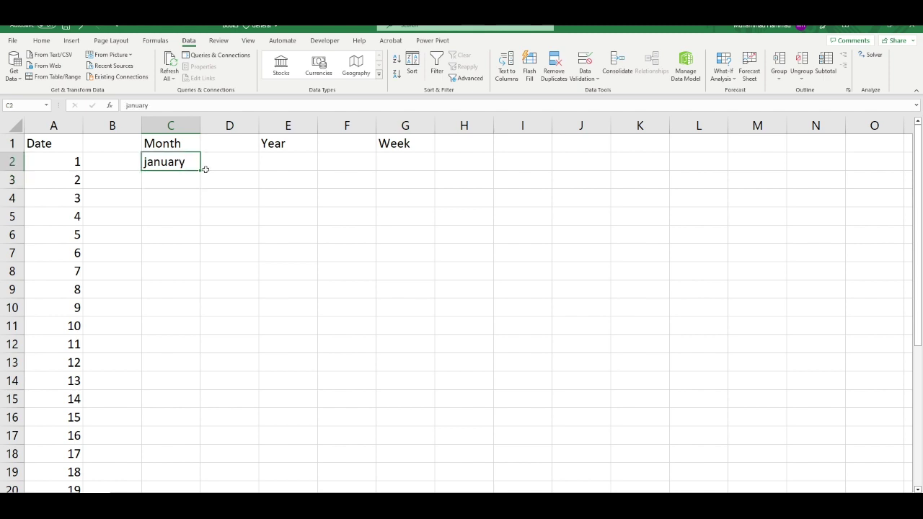
{"action": "left_click_drag", "start_coordinate": [201, 170], "coordinate": [198, 366]}
Enter 1995 and 1996 under Year and extend the year series down column E
{"action": "left_click", "coordinate": [281, 165]}
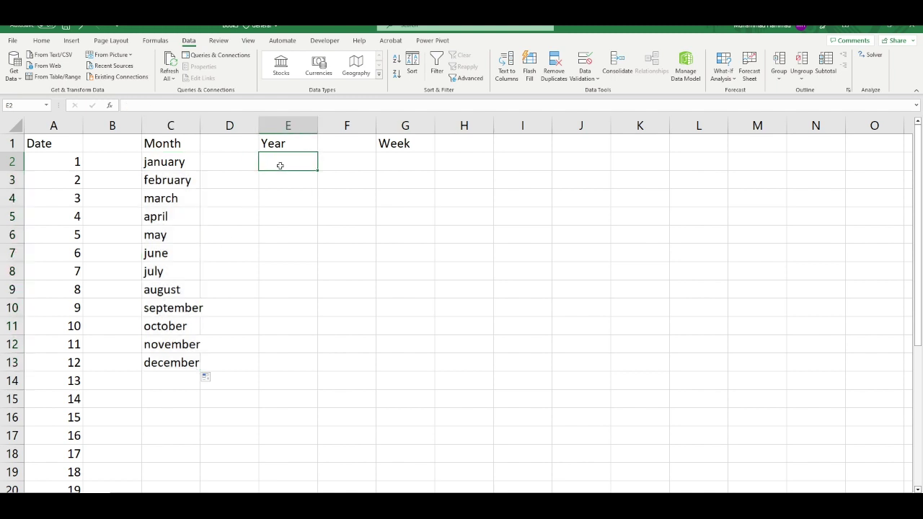
{"action": "type", "text": "1995"}
{"action": "key", "text": "Return"}
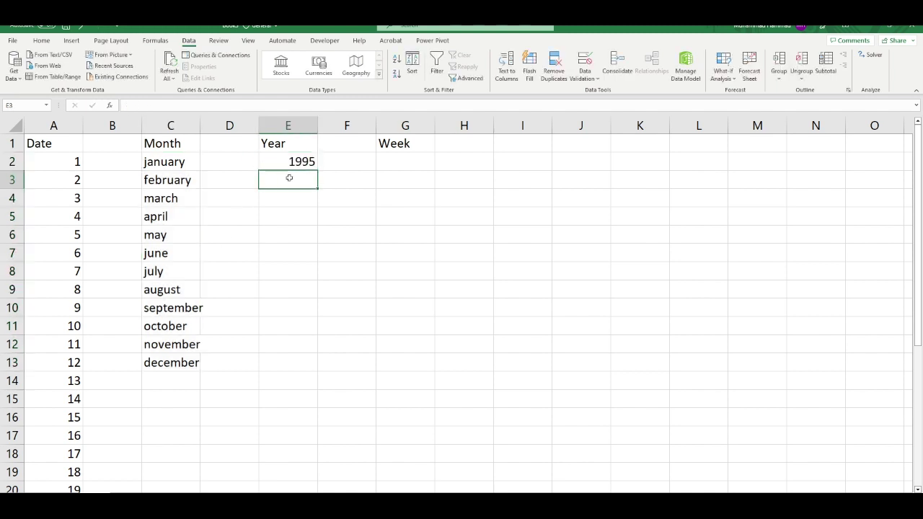
{"action": "type", "text": "1996"}
{"action": "key", "text": "Return"}
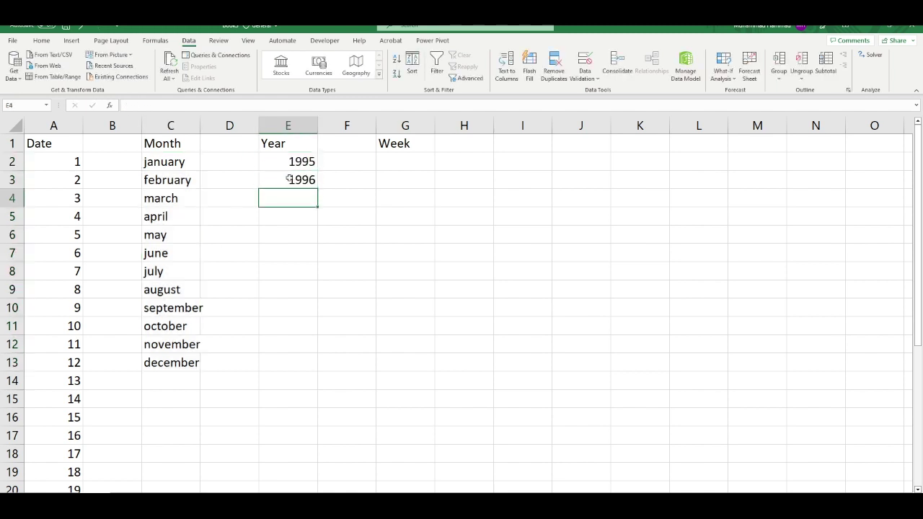
{"action": "mouse_move", "coordinate": [287, 170]}
{"action": "left_mouse_down"}
{"action": "mouse_move", "coordinate": [309, 476]}
{"action": "mouse_move", "coordinate": [309, 462]}
{"action": "left_mouse_up"}
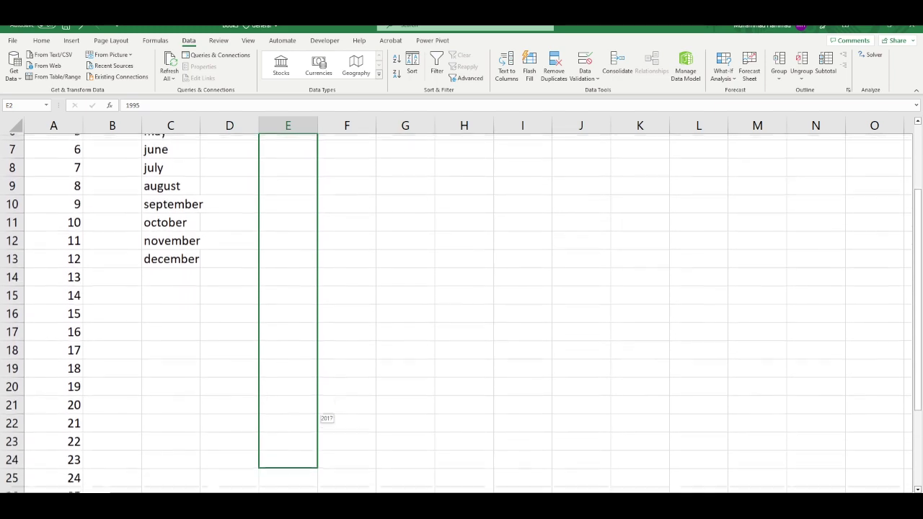
{"action": "mouse_move", "coordinate": [310, 462]}
{"action": "left_mouse_down"}
{"action": "mouse_move", "coordinate": [314, 431]}
{"action": "mouse_move", "coordinate": [310, 443]}
{"action": "left_mouse_up"}
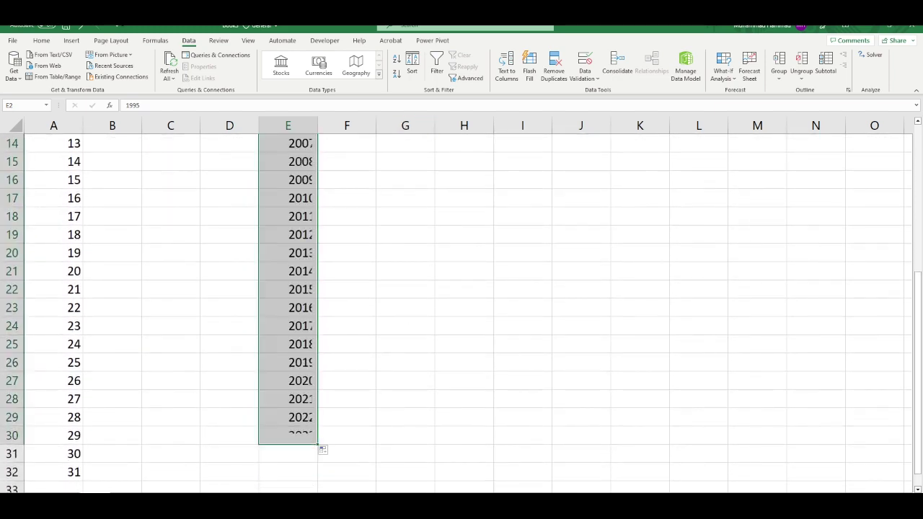
{"action": "scroll", "coordinate": [404, 281], "scroll_direction": "up", "scroll_amount": 5}
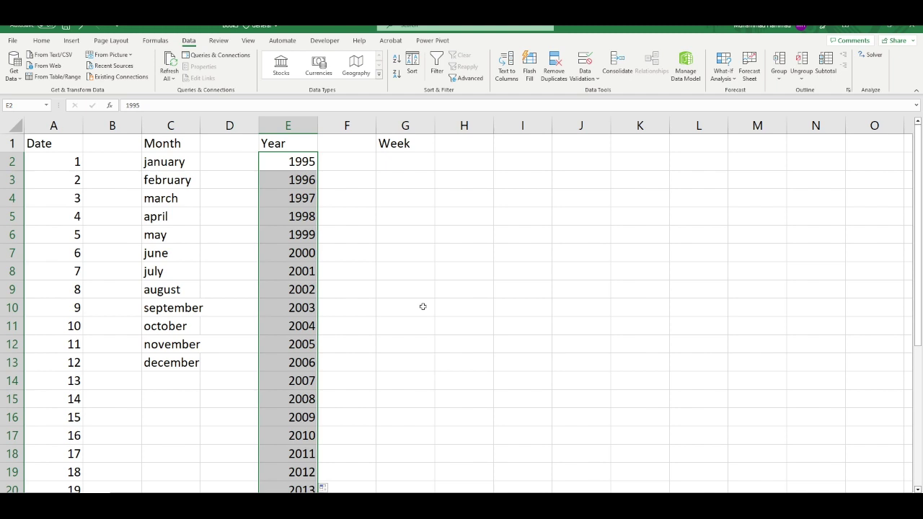
{"action": "left_click", "coordinate": [412, 160]}
Enter sunday and monday in G2:G3 and fill the weekdays down to Saturday
{"action": "type", "text": "s"}
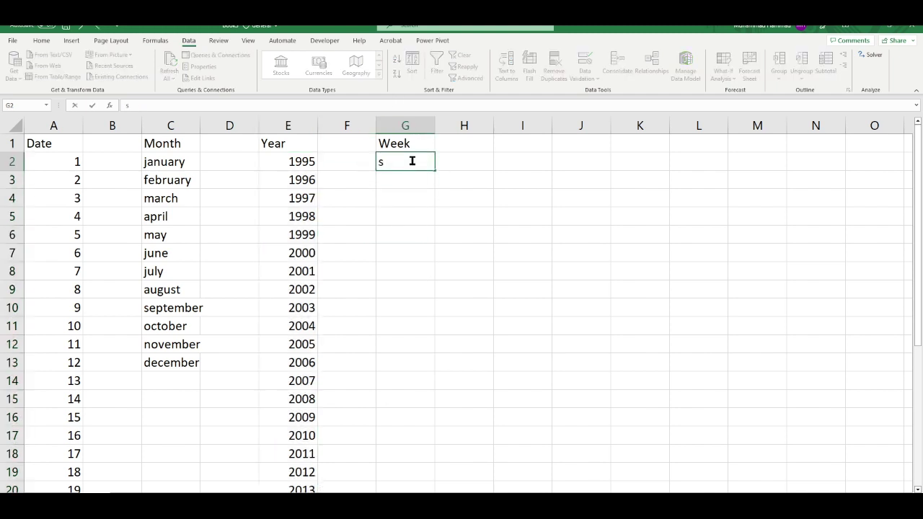
{"action": "type", "text": "unday"}
{"action": "key", "text": "Return"}
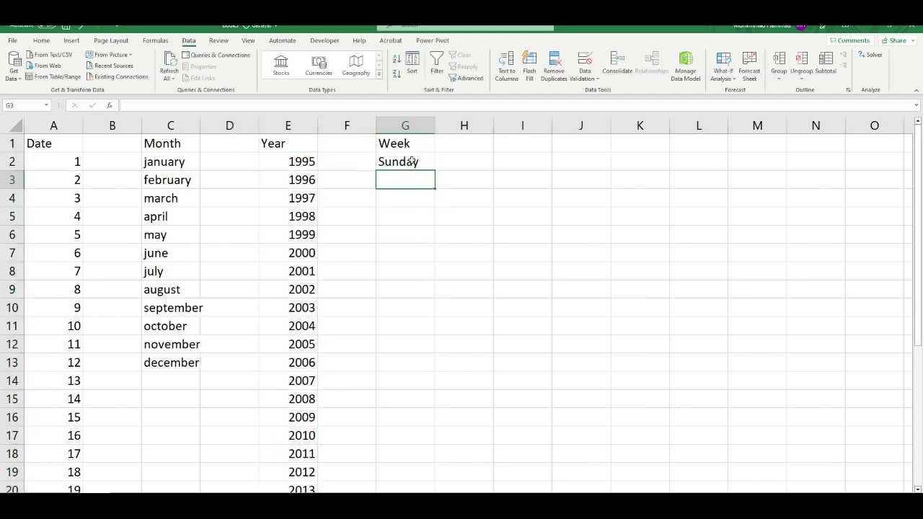
{"action": "type", "text": "mond"}
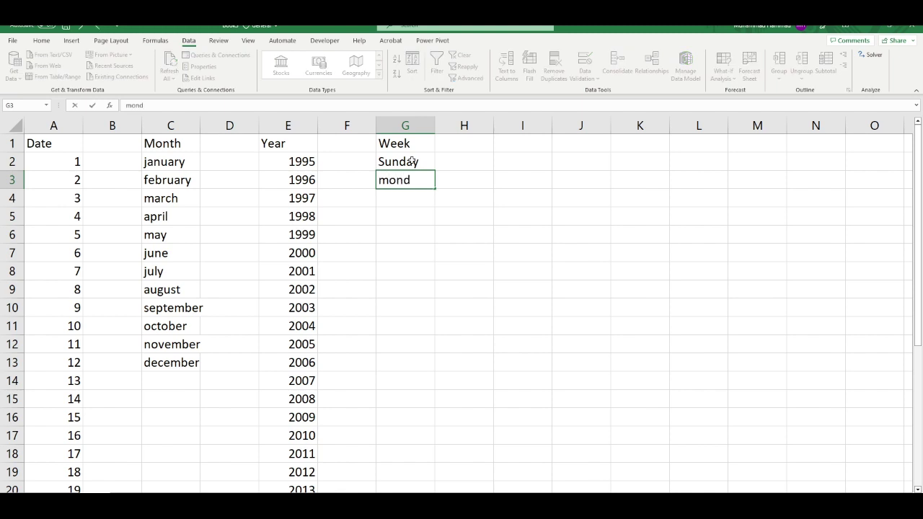
{"action": "type", "text": "ay"}
{"action": "mouse_move", "coordinate": [412, 161]}
{"action": "left_mouse_down"}
{"action": "mouse_move", "coordinate": [426, 182]}
{"action": "mouse_move", "coordinate": [430, 255]}
{"action": "left_mouse_up"}
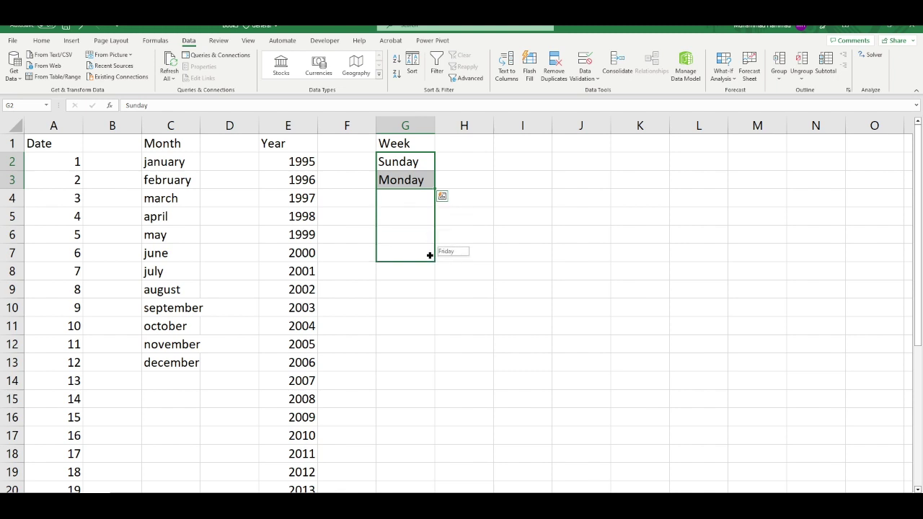
{"action": "left_click_drag", "start_coordinate": [430, 255], "coordinate": [430, 274]}
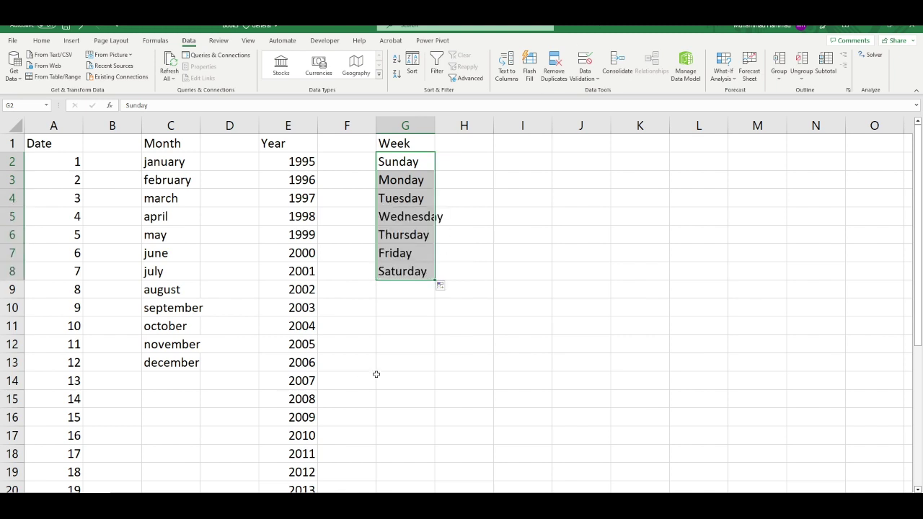
{"action": "left_click", "coordinate": [406, 364]}
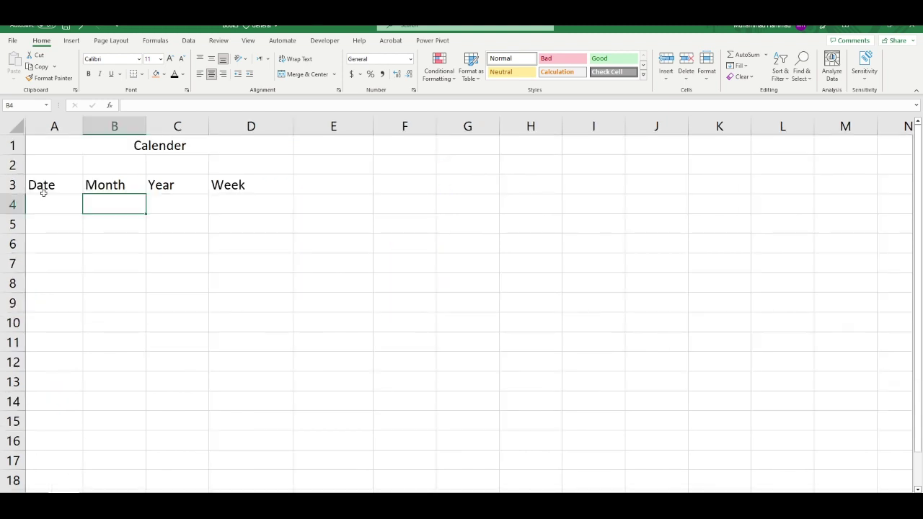
Select cell A4 under Date on the Calender sheet and bring up the Data ribbon
{"action": "left_click", "coordinate": [41, 207]}
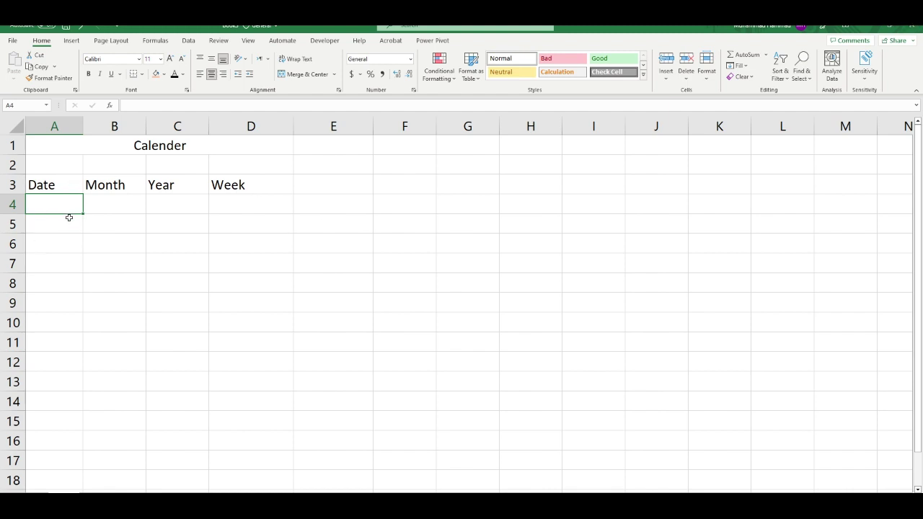
{"action": "left_click", "coordinate": [189, 43]}
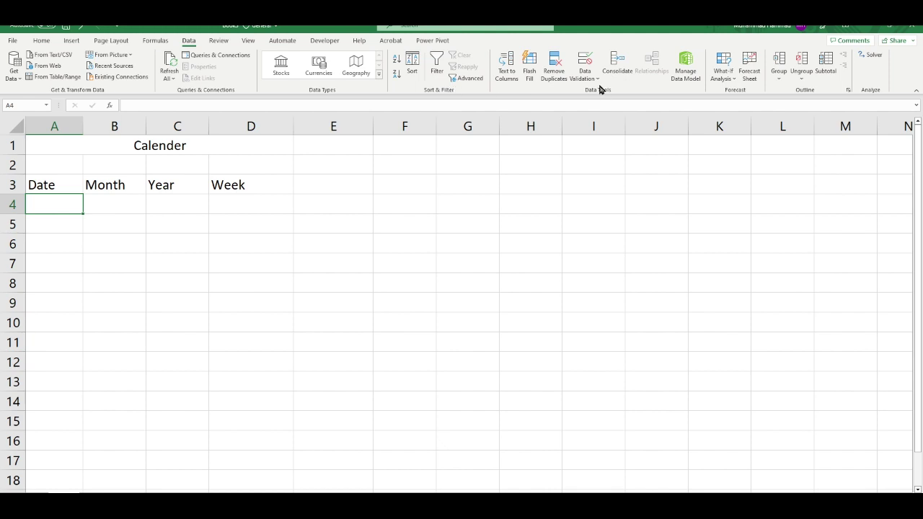
Open Data Validation for A4 and set Allow to List
{"action": "left_click", "coordinate": [585, 72]}
{"action": "left_click", "coordinate": [598, 91]}
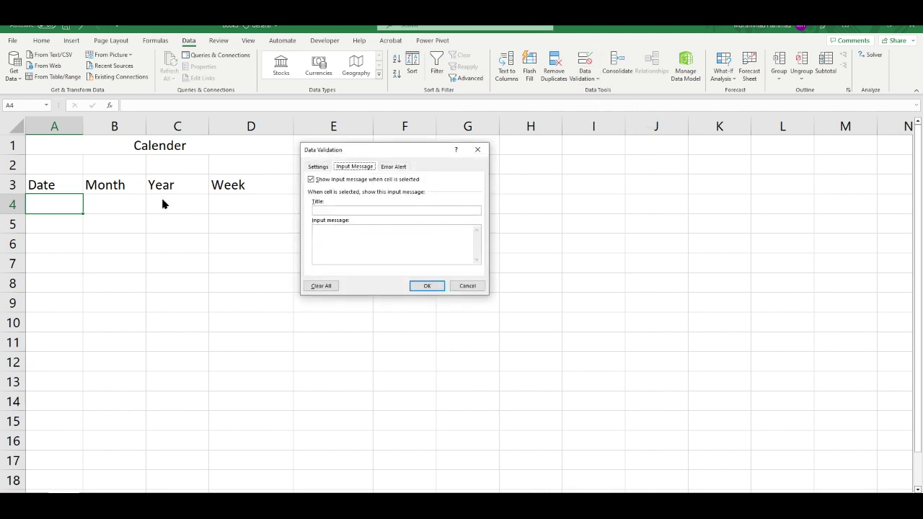
{"action": "left_click", "coordinate": [321, 169]}
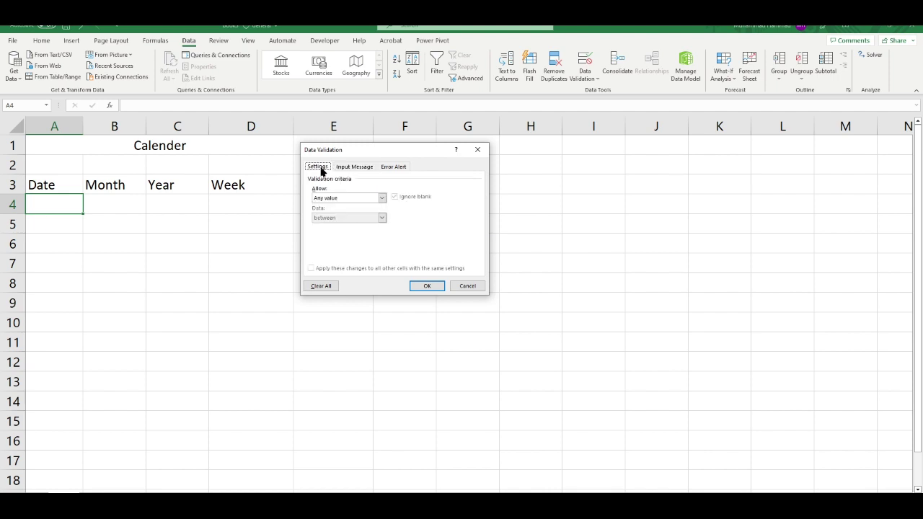
{"action": "left_click", "coordinate": [372, 199]}
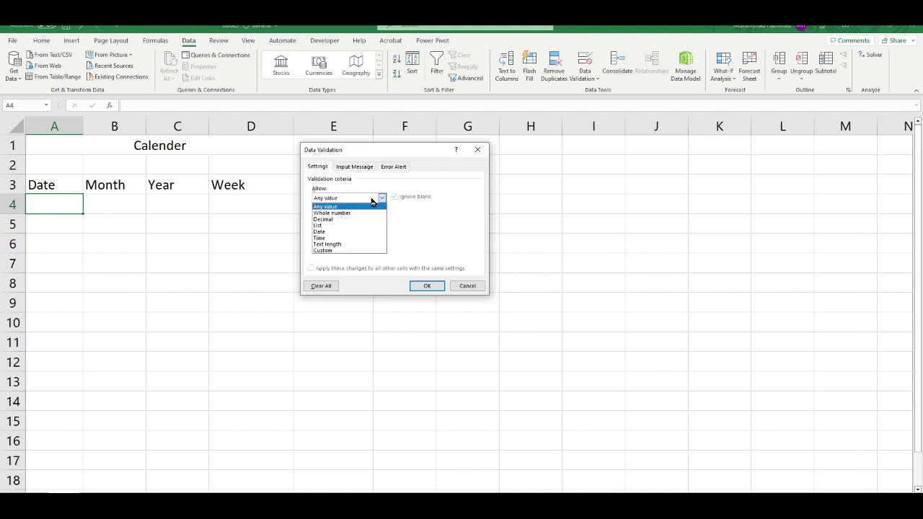
{"action": "left_click", "coordinate": [351, 226]}
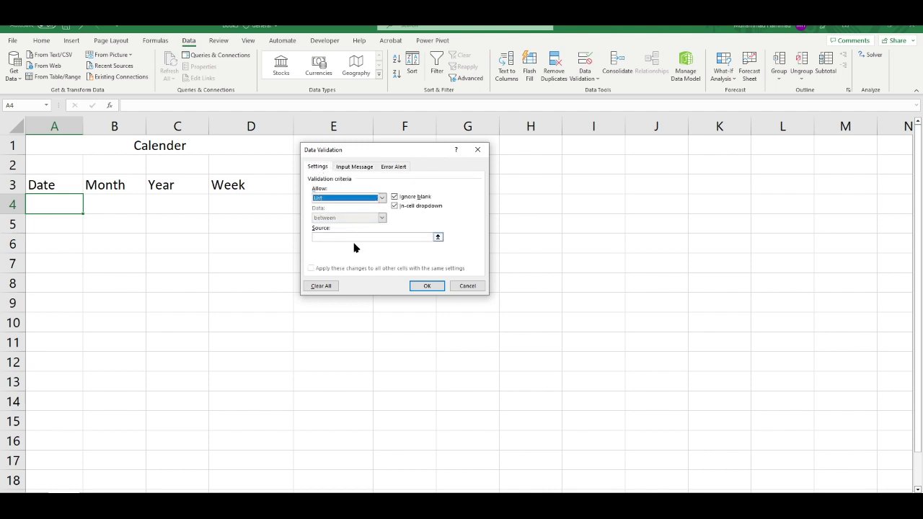
Set the list source to the 1–31 day numbers at Sheet3!$A$2:$A$32
{"action": "left_click", "coordinate": [357, 237]}
{"action": "left_click", "coordinate": [78, 498]}
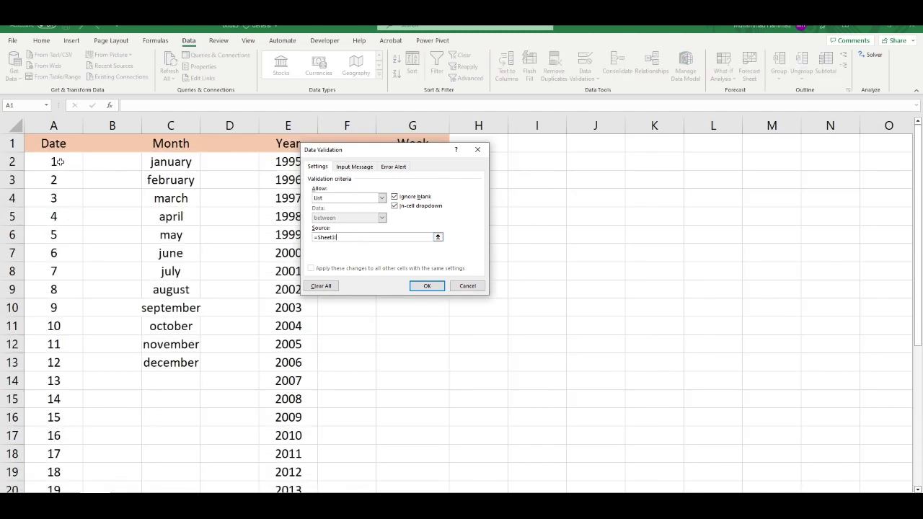
{"action": "left_click_drag", "start_coordinate": [60, 162], "coordinate": [79, 491]}
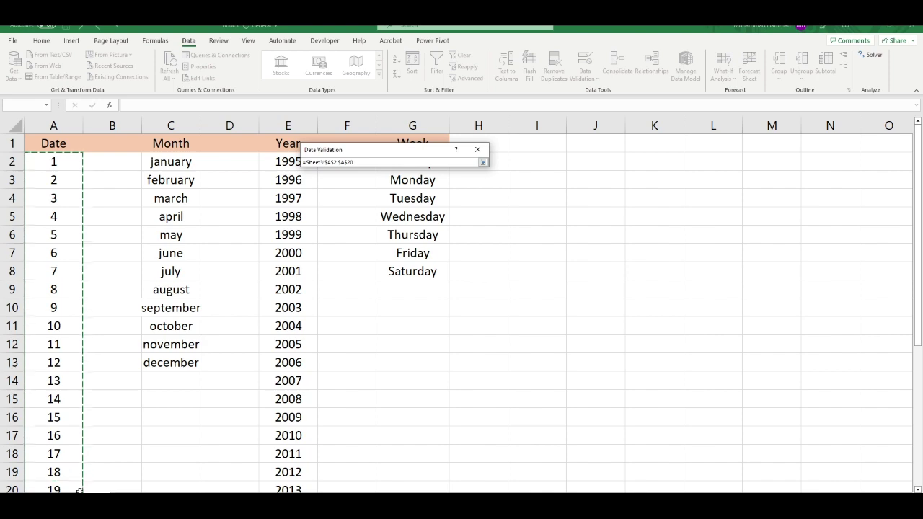
{"action": "mouse_move", "coordinate": [80, 490]}
{"action": "left_mouse_down"}
{"action": "mouse_move", "coordinate": [81, 467]}
{"action": "mouse_move", "coordinate": [71, 456]}
{"action": "left_mouse_up"}
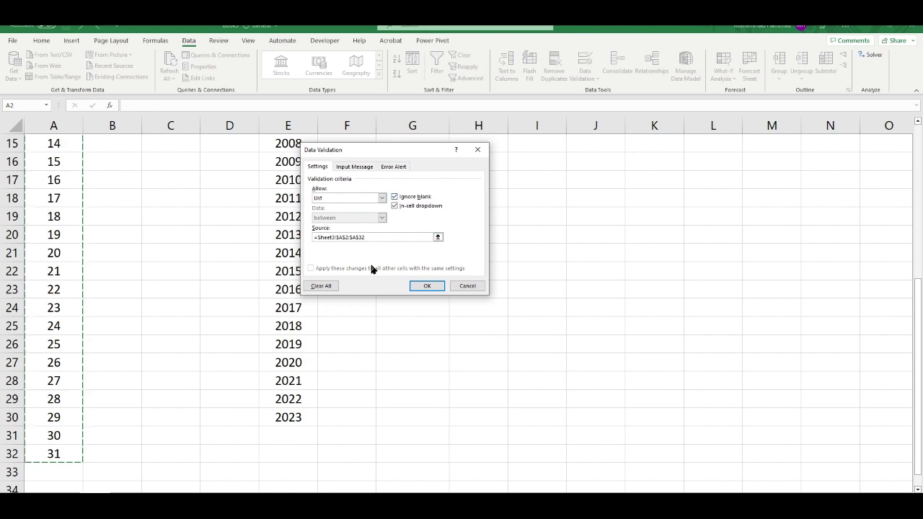
{"action": "scroll", "coordinate": [130, 258], "scroll_direction": "up", "scroll_amount": 5}
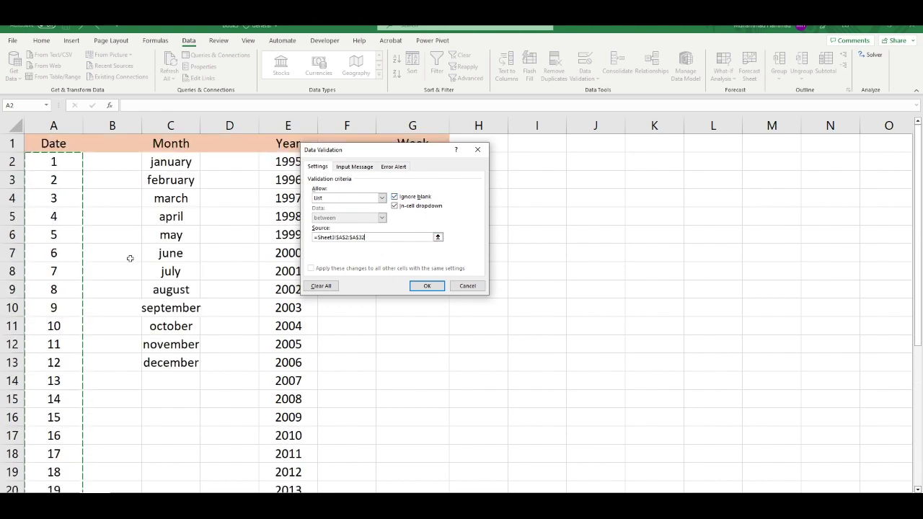
{"action": "scroll", "coordinate": [130, 259], "scroll_direction": "down", "scroll_amount": 6}
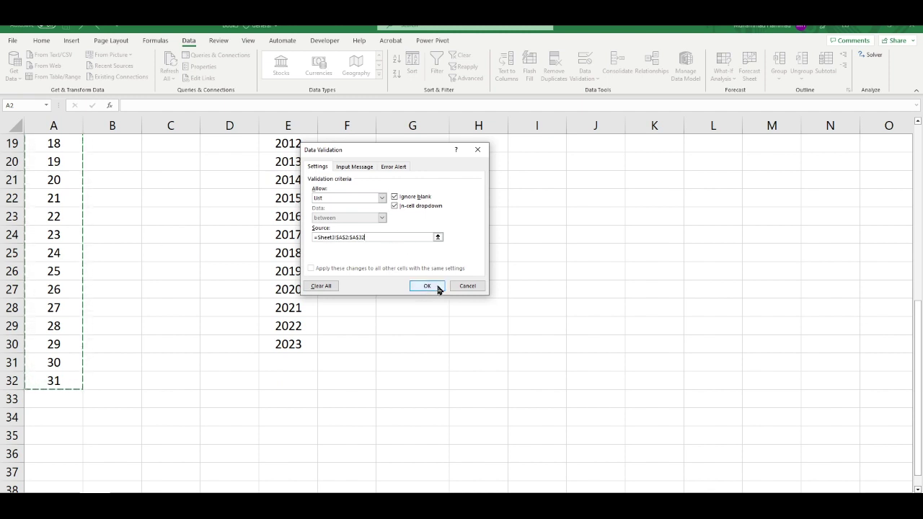
{"action": "left_click", "coordinate": [354, 166]}
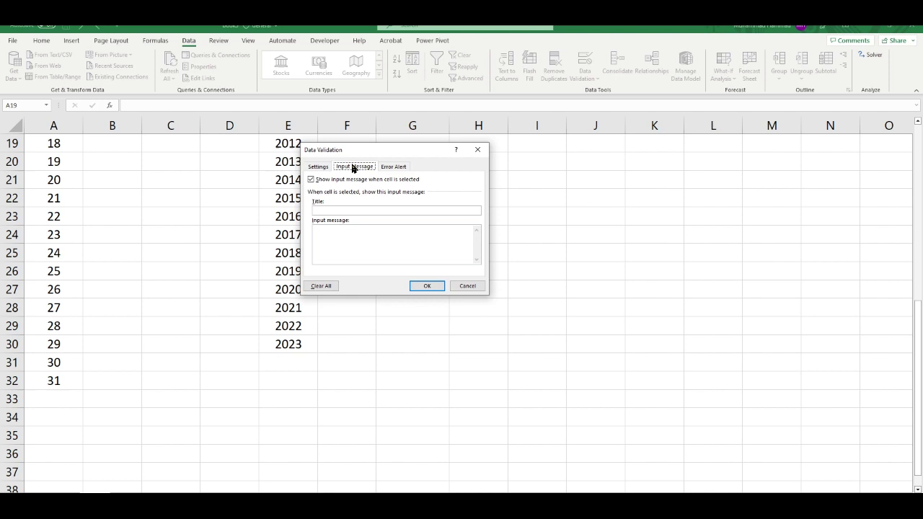
Give A4's input message the title 'option' and the text 'slct from the dropsown list only'
{"action": "left_click", "coordinate": [344, 209]}
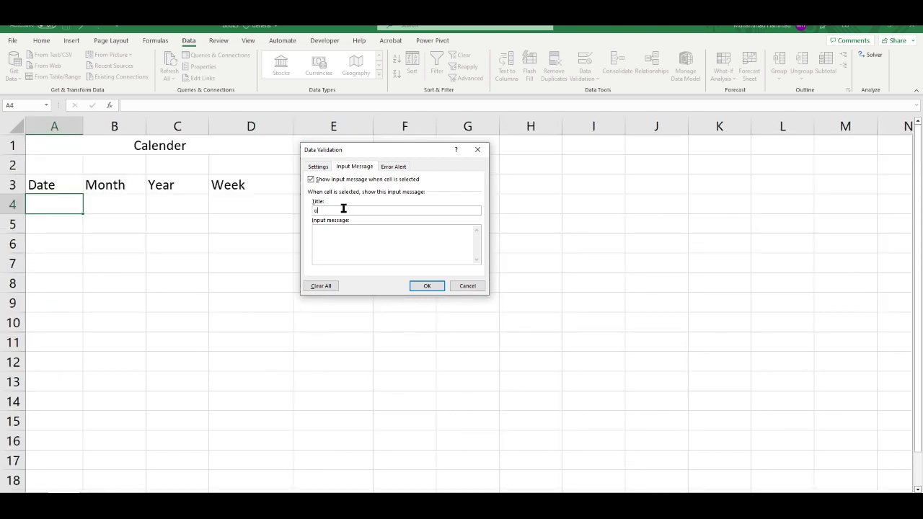
{"action": "type", "text": "ptio"}
{"action": "type", "text": " f"}
{"action": "type", "text": "rom th"}
{"action": "type", "text": "ro"}
{"action": "type", "text": "wn"}
{"action": "type", "text": "only"}
Add a 'Not Valid' error alert telling users to just select from the list, and apply A4's validation
{"action": "left_click", "coordinate": [392, 166]}
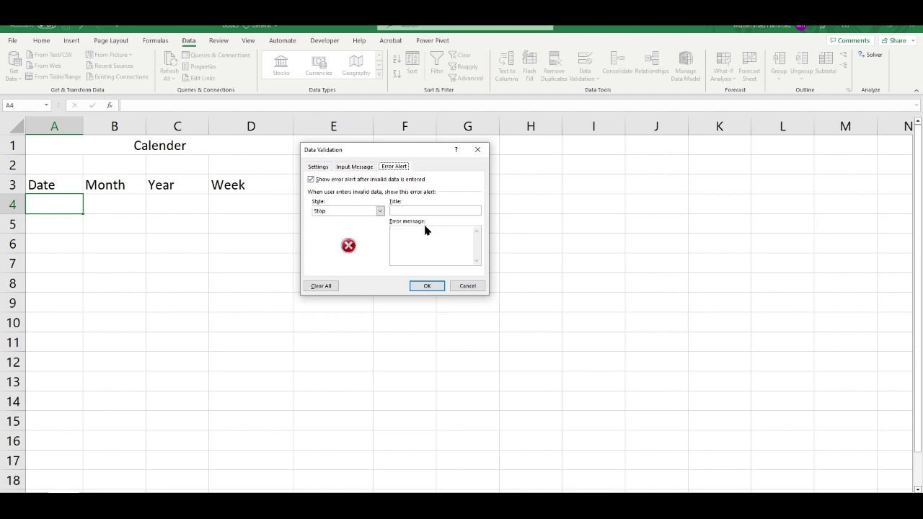
{"action": "left_click", "coordinate": [427, 210]}
{"action": "type", "text": "no"}
{"action": "key", "text": "BackSpace"}
{"action": "key", "text": "BackSpace"}
{"action": "type", "text": "Not Va"}
{"action": "left_click", "coordinate": [430, 244]}
{"action": "type", "text": "just select "}
{"action": "type", "text": "from th"}
{"action": "type", "text": "on"}
{"action": "left_click", "coordinate": [426, 286]}
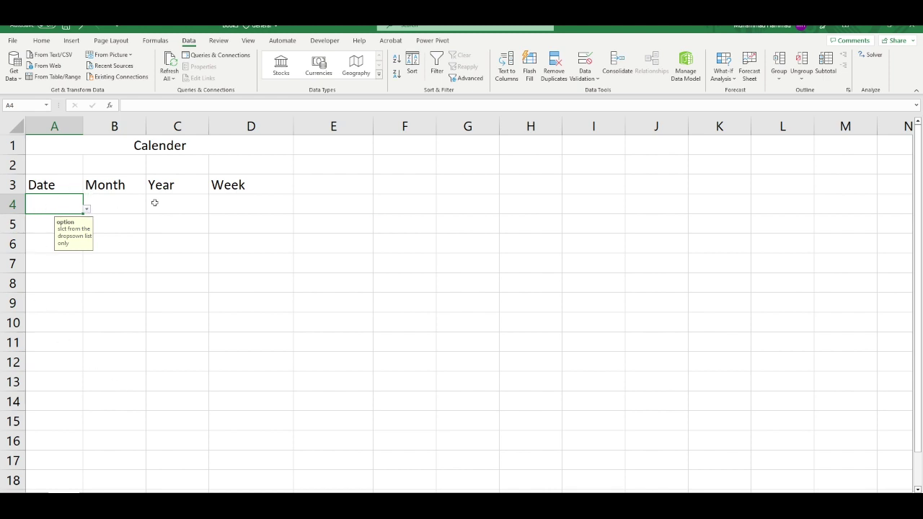
Open Data Validation for cell B4 and set Allow to List
{"action": "left_click", "coordinate": [124, 210]}
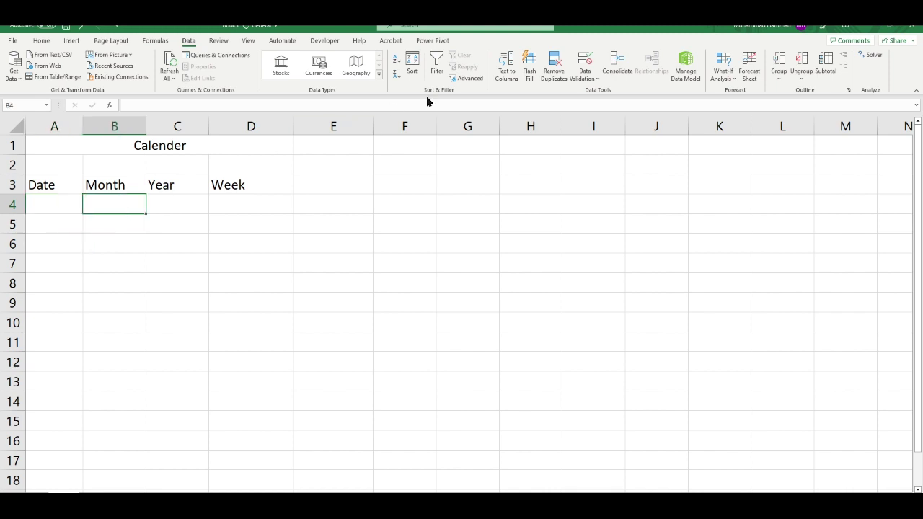
{"action": "left_click", "coordinate": [585, 78]}
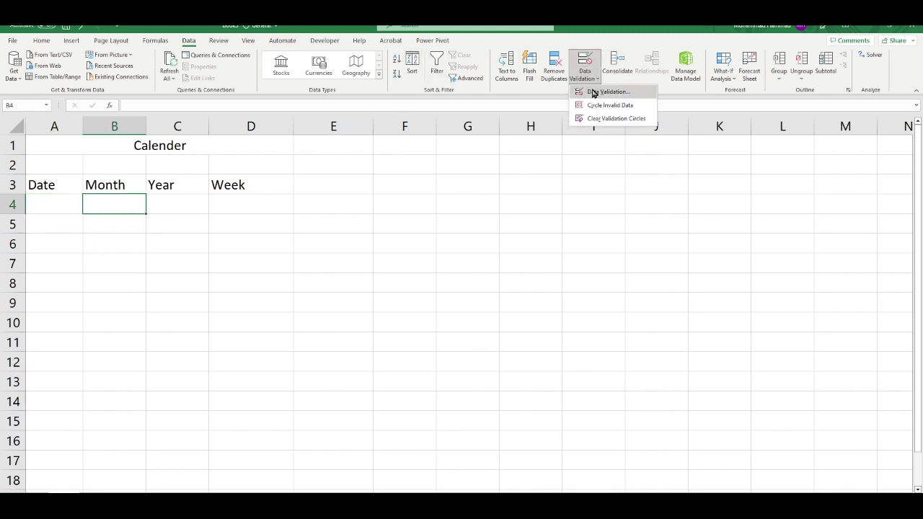
{"action": "left_click", "coordinate": [594, 92]}
{"action": "left_click", "coordinate": [326, 169]}
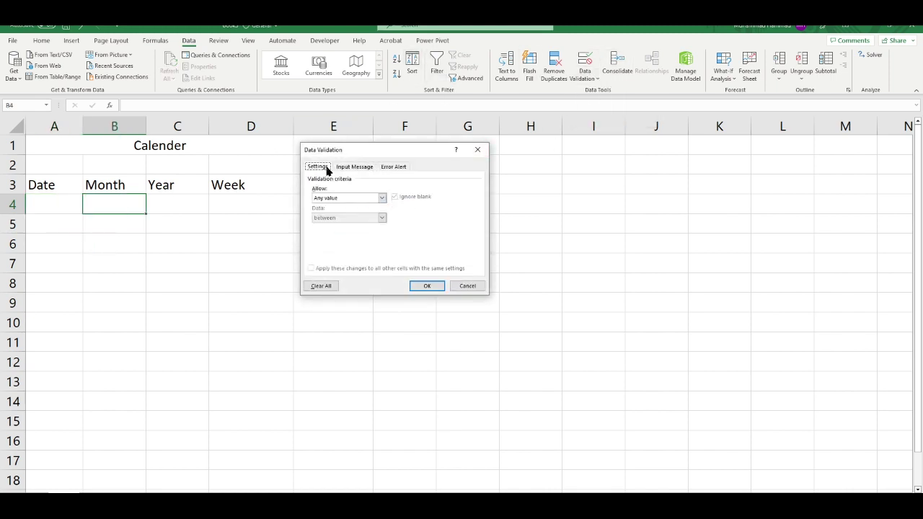
{"action": "left_click", "coordinate": [337, 199]}
{"action": "left_click", "coordinate": [333, 219]}
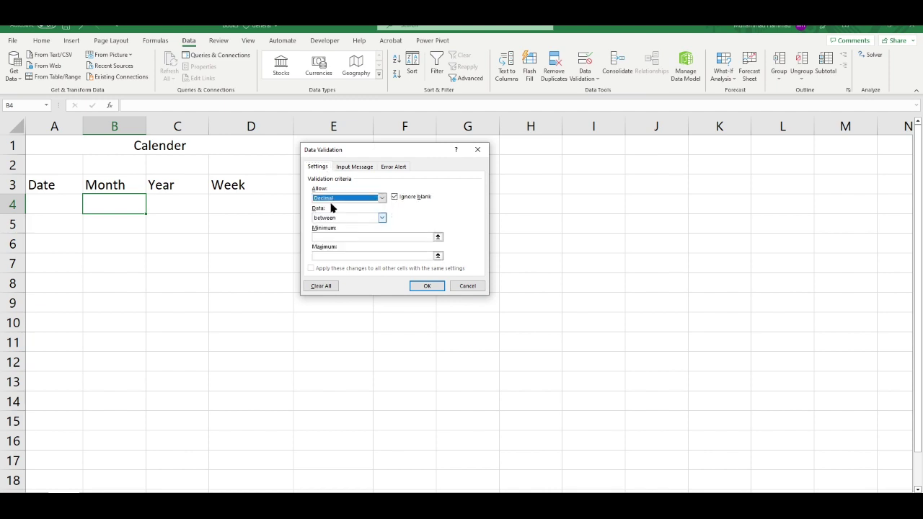
{"action": "left_click", "coordinate": [332, 199]}
{"action": "left_click", "coordinate": [334, 225]}
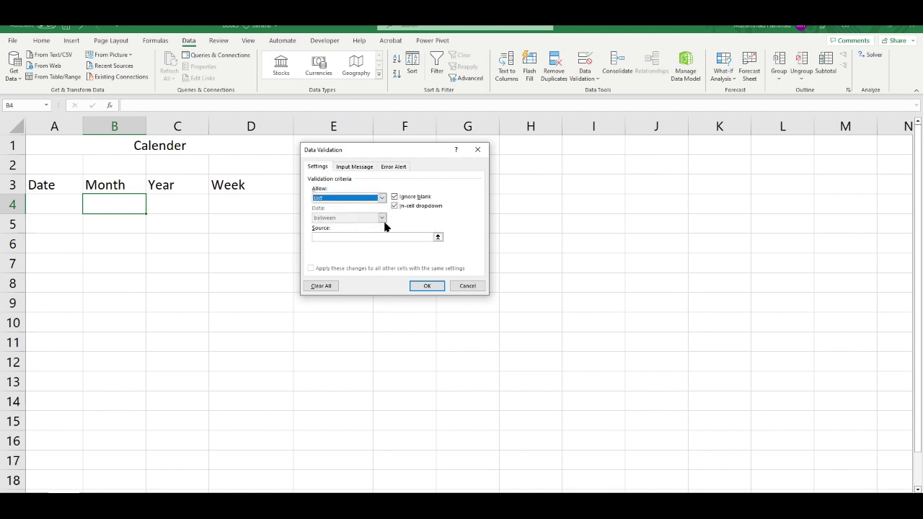
Set the list source to the month names at Sheet3!$C$2:$C$13
{"action": "left_click", "coordinate": [382, 237]}
{"action": "left_click", "coordinate": [244, 490]}
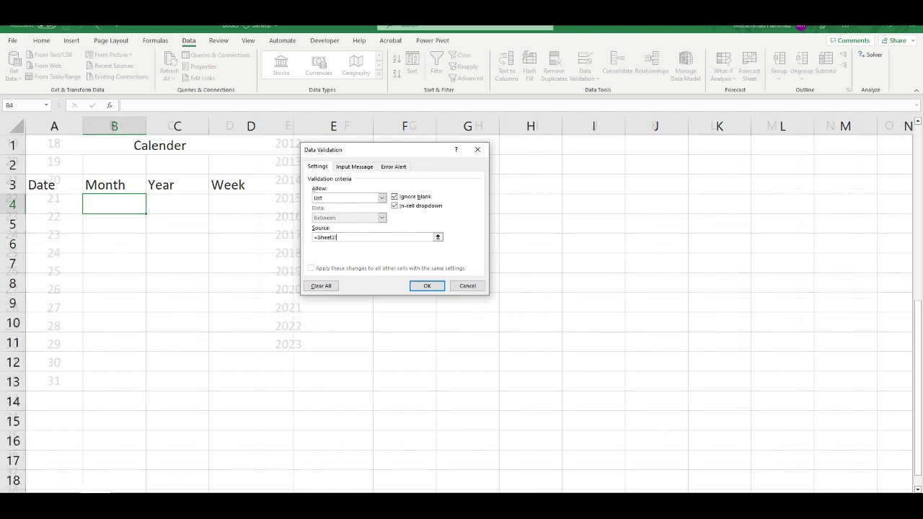
{"action": "left_click_drag", "start_coordinate": [404, 150], "coordinate": [498, 172]}
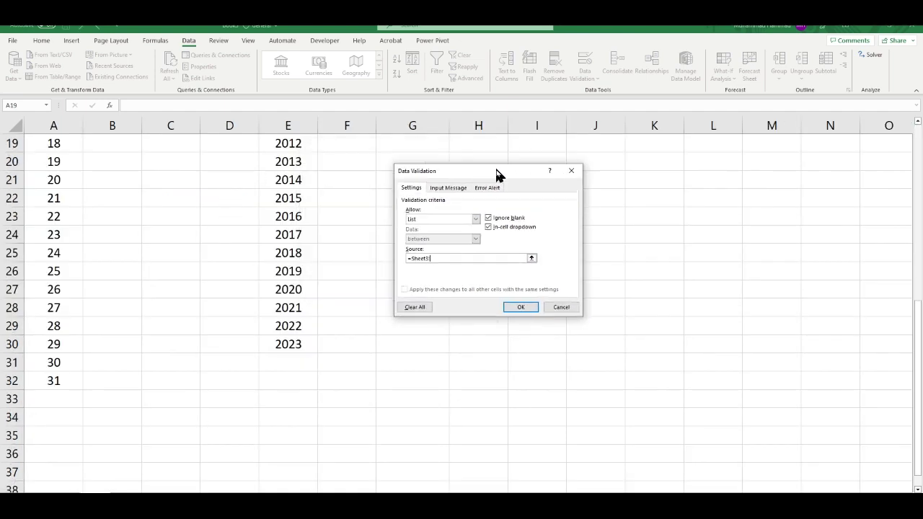
{"action": "scroll", "coordinate": [244, 246], "scroll_direction": "up", "scroll_amount": 1}
{"action": "scroll", "coordinate": [244, 247], "scroll_direction": "up", "scroll_amount": 3}
{"action": "scroll", "coordinate": [243, 247], "scroll_direction": "up", "scroll_amount": 2}
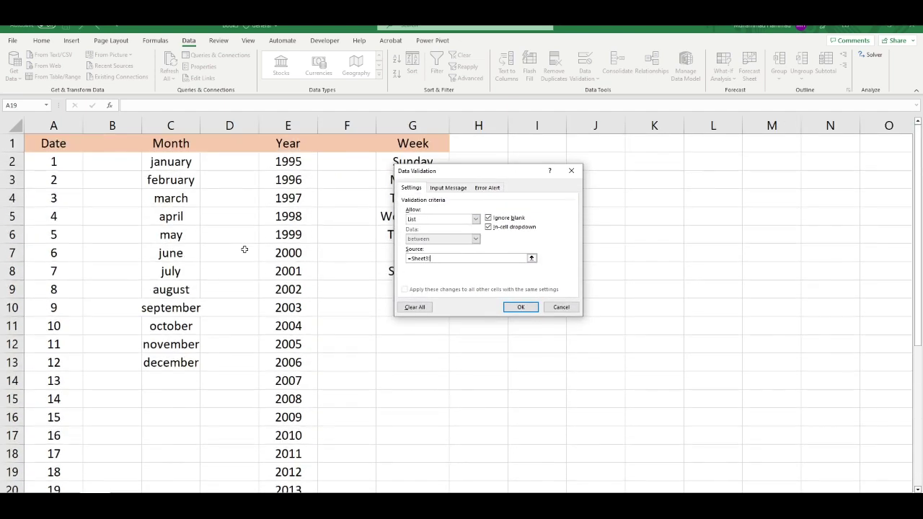
{"action": "left_click_drag", "start_coordinate": [178, 165], "coordinate": [194, 364]}
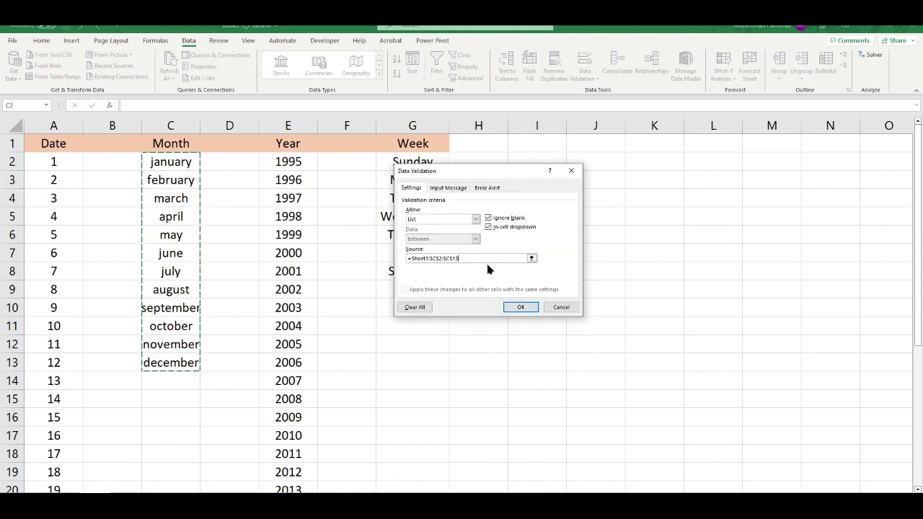
Give B4's input message the title 'option' and the text 'slect from the dropdown only'
{"action": "left_click", "coordinate": [452, 189]}
{"action": "left_click", "coordinate": [443, 232]}
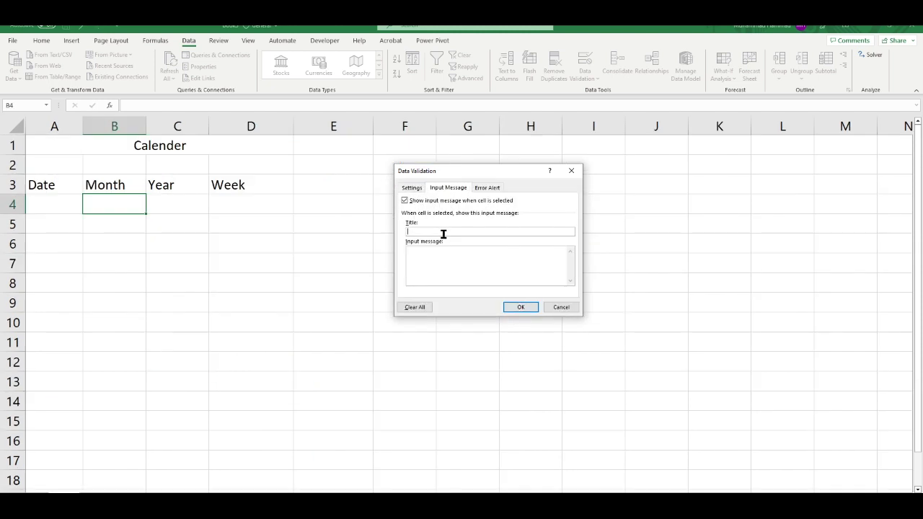
{"action": "type", "text": "option"}
{"action": "left_click", "coordinate": [459, 272]}
{"action": "type", "text": "slect"}
{"action": "type", "text": " from the dr"}
{"action": "type", "text": "opdo"}
{"action": "type", "text": "wn on"}
{"action": "left_click", "coordinate": [483, 189]}
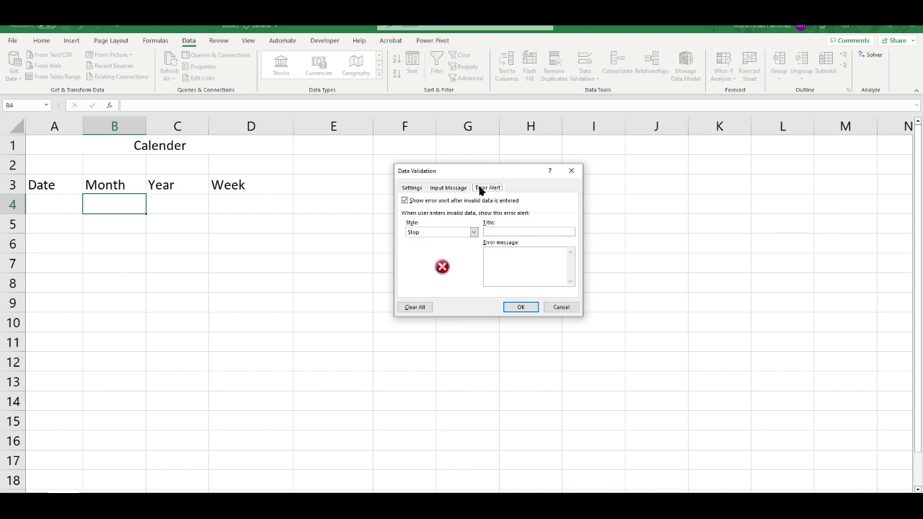
Add a 'Not valid' error alert reading 'Slect from the dropdown list only' and apply B4's validation
{"action": "left_click", "coordinate": [517, 230]}
{"action": "type", "text": "No"}
{"action": "type", "text": "id"}
{"action": "type", "text": "Slect f"}
{"action": "type", "text": "rom t"}
{"action": "type", "text": "he dropd"}
{"action": "type", "text": "own list on"}
{"action": "type", "text": "ly"}
{"action": "left_click", "coordinate": [530, 309]}
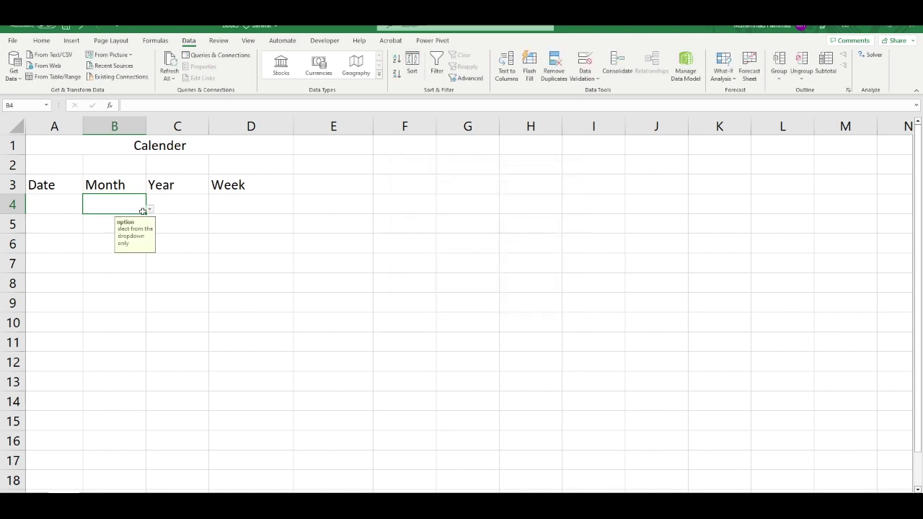
Restrict Year cell C4 to a list of years sourced from Sheet3!$E$2:$E$30
{"action": "left_click", "coordinate": [180, 202]}
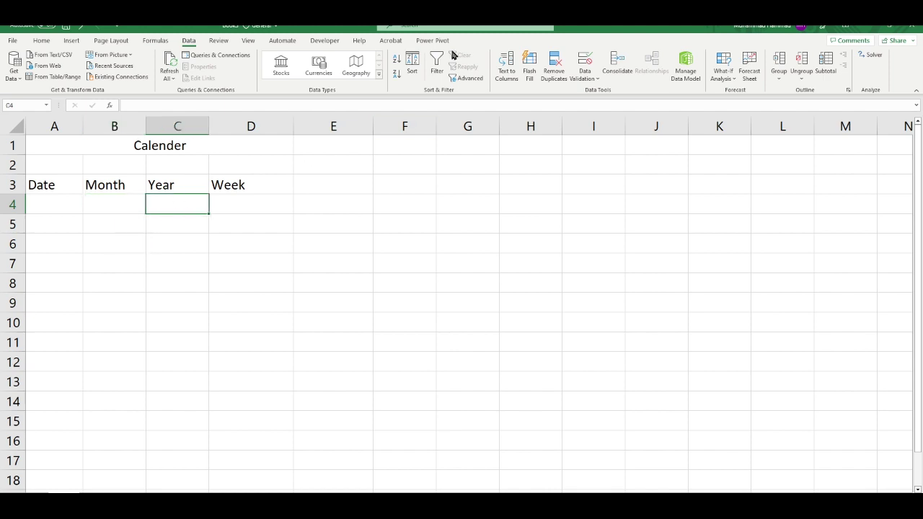
{"action": "left_click", "coordinate": [583, 77]}
{"action": "left_click", "coordinate": [608, 91]}
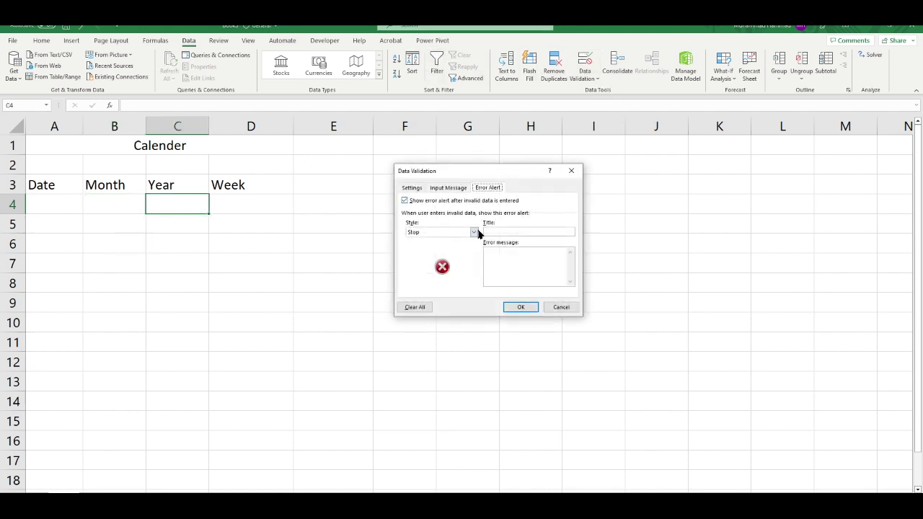
{"action": "left_click", "coordinate": [421, 190]}
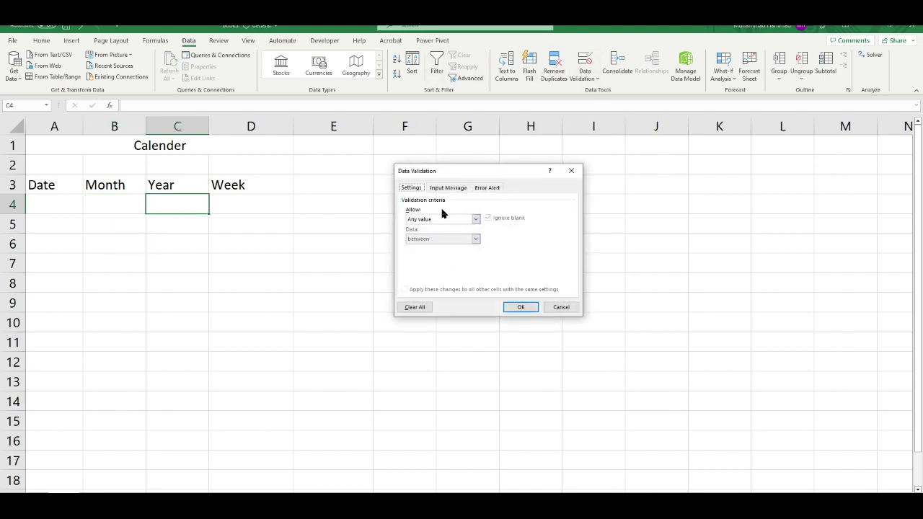
{"action": "left_click", "coordinate": [475, 219]}
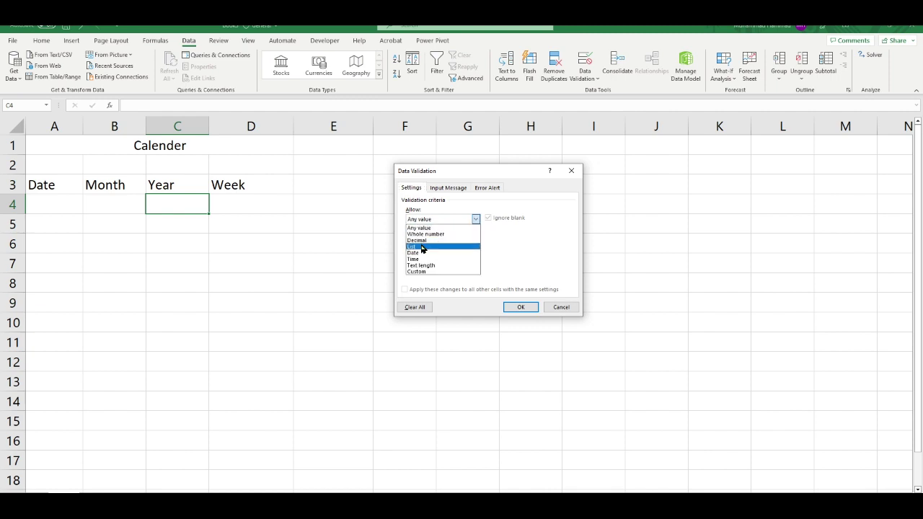
{"action": "left_click", "coordinate": [423, 247]}
{"action": "left_click", "coordinate": [462, 258]}
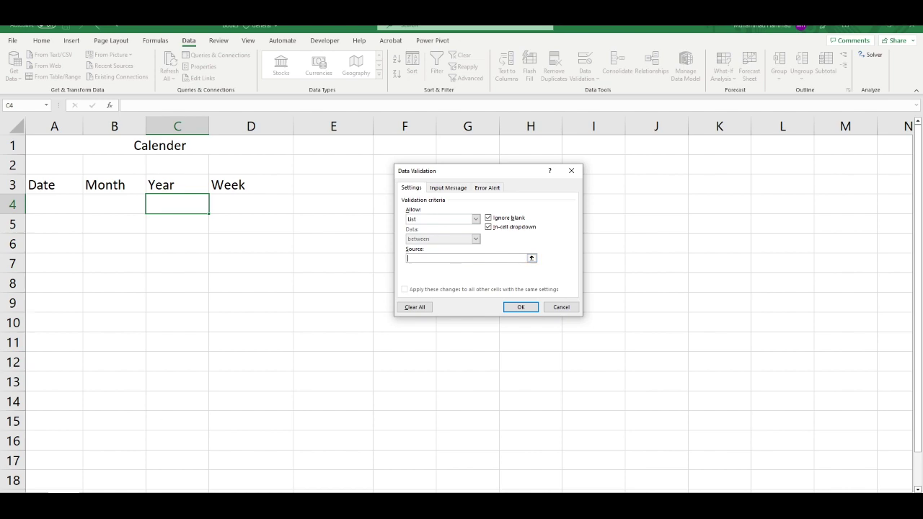
{"action": "mouse_move", "coordinate": [295, 161]}
{"action": "left_mouse_down"}
{"action": "mouse_move", "coordinate": [278, 485]}
{"action": "mouse_move", "coordinate": [294, 473]}
{"action": "left_mouse_up"}
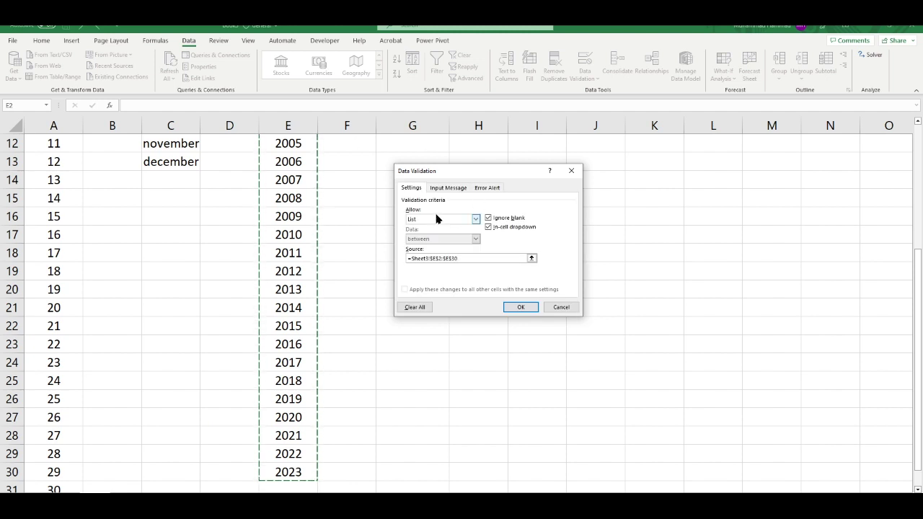
{"action": "left_click", "coordinate": [447, 188]}
Give C4 the 'option' prompt to select from the dropdown list and a 'Not Valid' error alert
{"action": "left_click", "coordinate": [465, 232]}
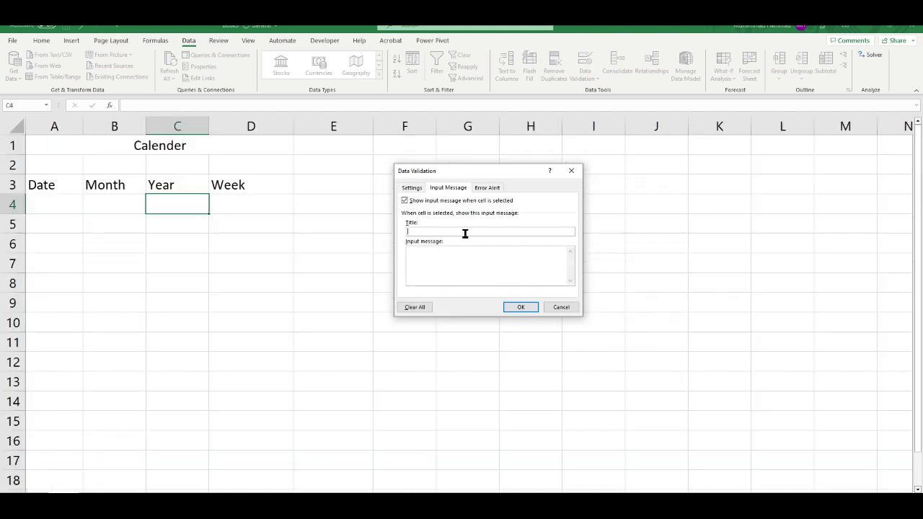
{"action": "type", "text": "optio"}
{"action": "type", "text": "lect from "}
{"action": "type", "text": "the dropd"}
{"action": "type", "text": "own list "}
{"action": "type", "text": "only"}
{"action": "left_click", "coordinate": [496, 187]}
{"action": "left_click", "coordinate": [511, 232]}
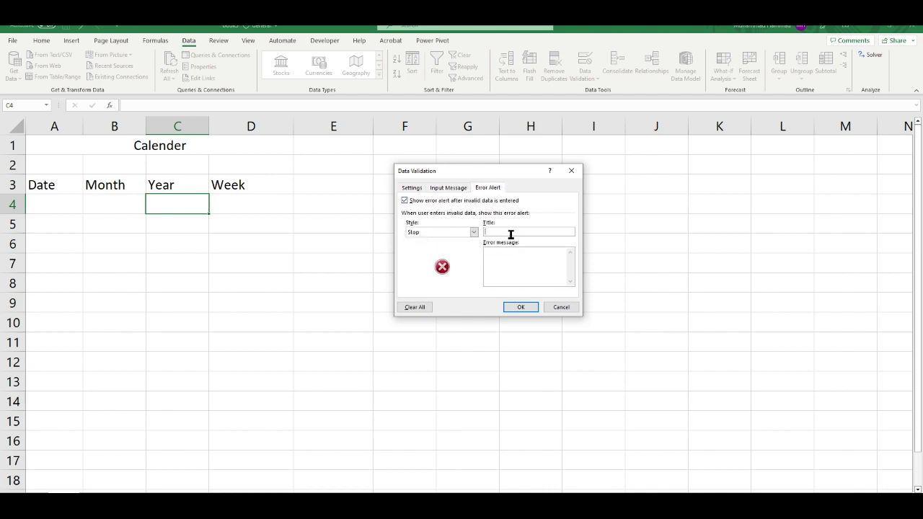
{"action": "type", "text": "N"}
{"action": "type", "text": "lid"}
{"action": "left_click", "coordinate": [519, 257]}
{"action": "type", "text": "plz sl"}
{"action": "type", "text": "ect fr"}
{"action": "type", "text": "om th"}
{"action": "type", "text": "e drop d"}
{"action": "type", "text": "ow"}
{"action": "type", "text": "n list only"}
{"action": "left_click", "coordinate": [521, 307]}
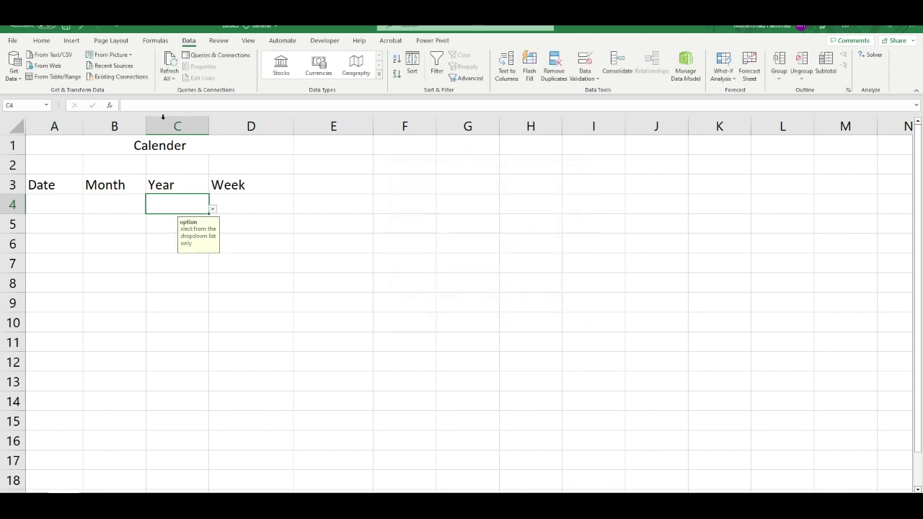
Restrict Week cell D4 to a List sourced from the weekday names in Sheet3!$G$2:$G$8
{"action": "left_click", "coordinate": [253, 204]}
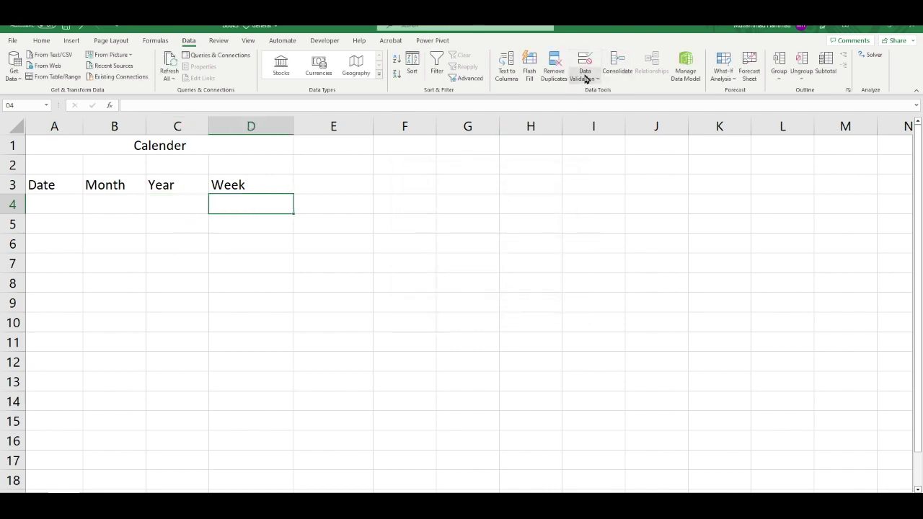
{"action": "left_click", "coordinate": [586, 78]}
{"action": "left_click", "coordinate": [606, 93]}
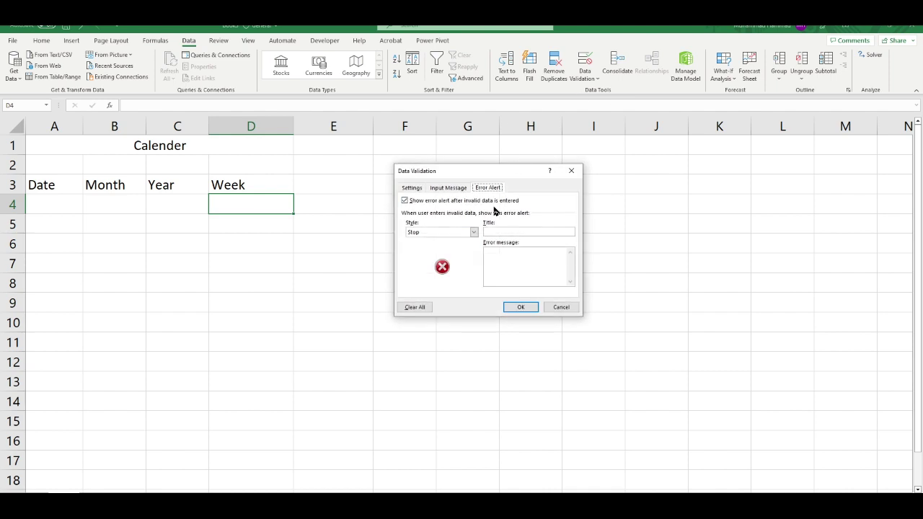
{"action": "left_click", "coordinate": [414, 189]}
{"action": "left_click", "coordinate": [476, 218]}
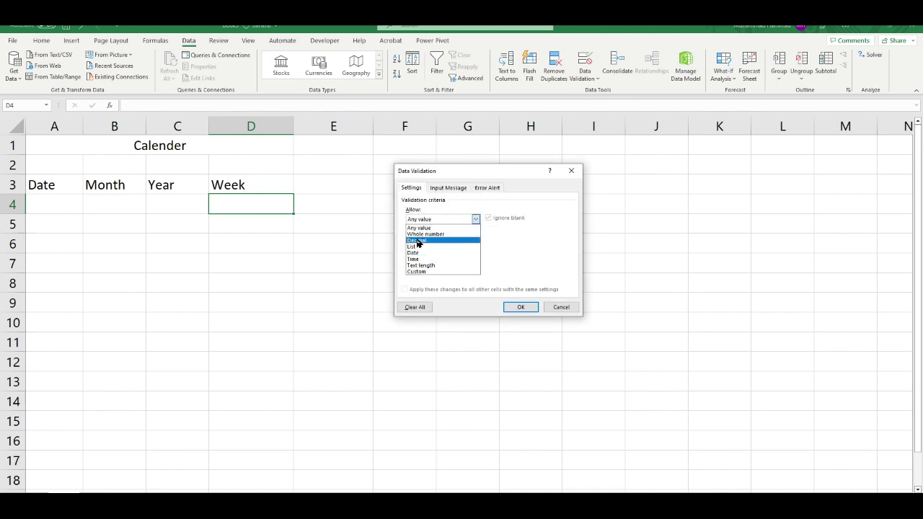
{"action": "left_click", "coordinate": [466, 246]}
{"action": "left_click", "coordinate": [460, 258]}
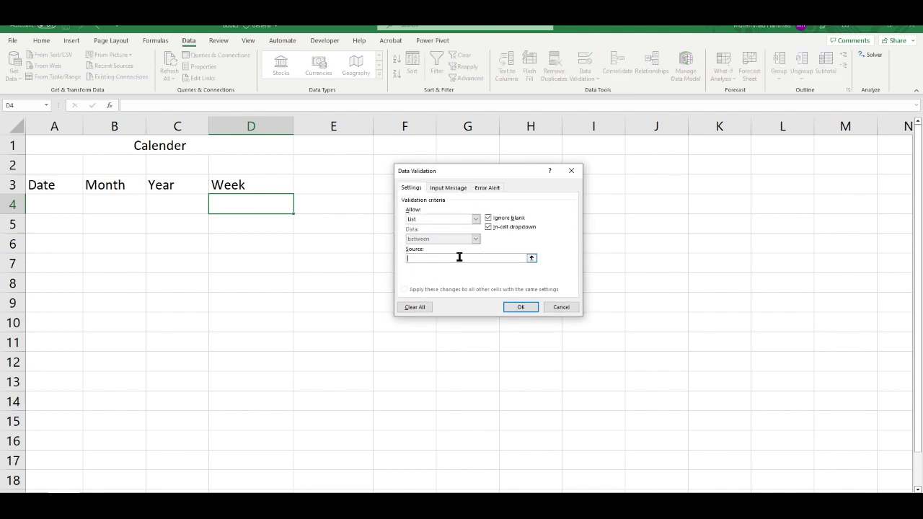
{"action": "left_click", "coordinate": [270, 484]}
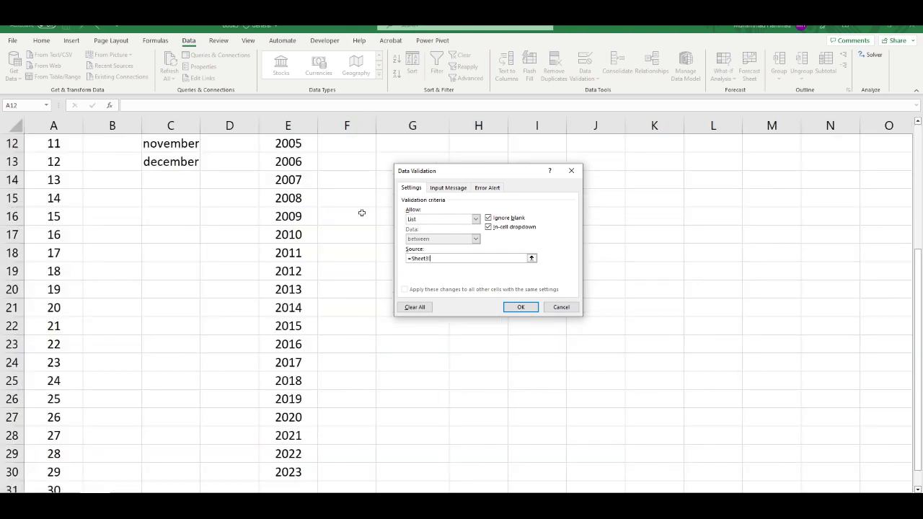
{"action": "scroll", "coordinate": [362, 213], "scroll_direction": "up", "scroll_amount": 4}
{"action": "left_click_drag", "start_coordinate": [415, 173], "coordinate": [521, 174]}
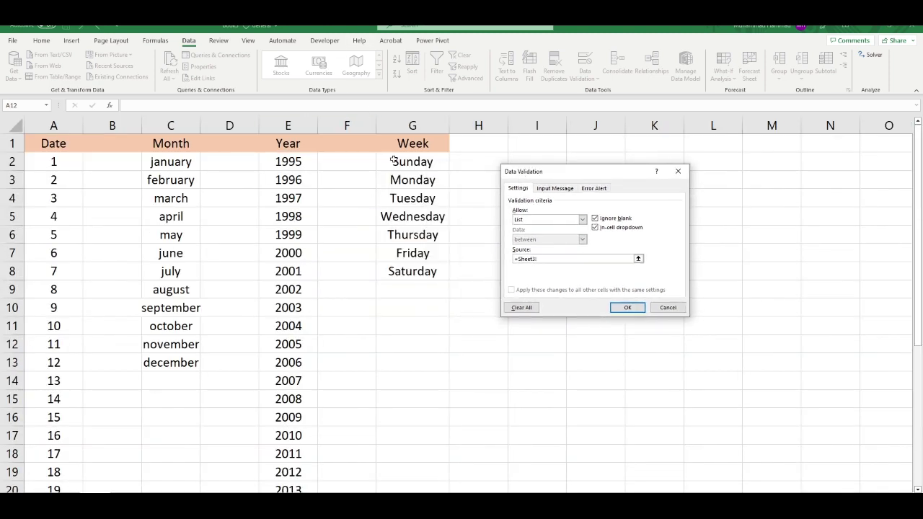
{"action": "left_click_drag", "start_coordinate": [393, 160], "coordinate": [415, 271]}
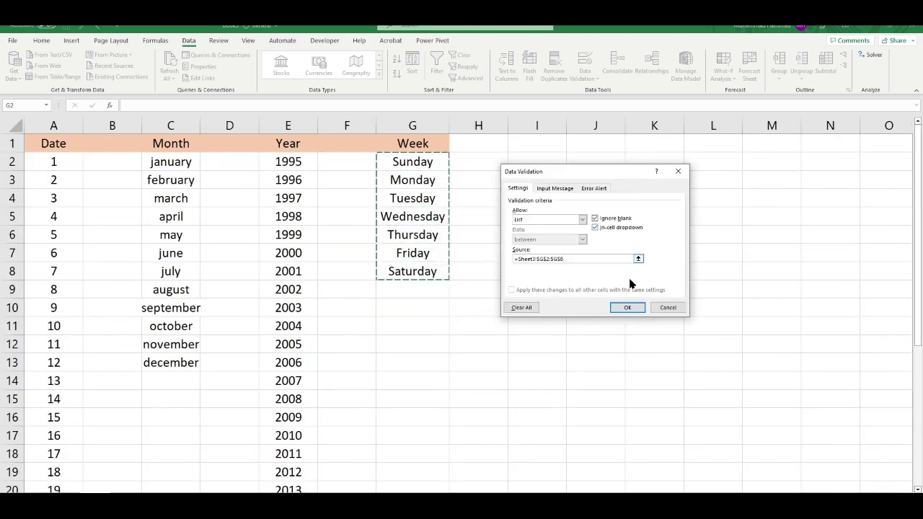
{"action": "left_click", "coordinate": [557, 188]}
Add D4's 'option' input message and 'Not valid' error alert about selecting from the dropdown list
{"action": "left_click", "coordinate": [564, 231]}
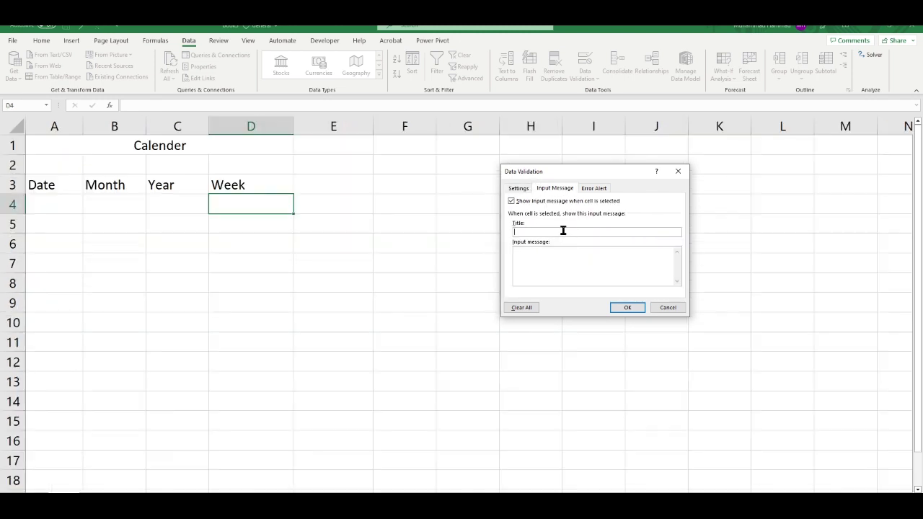
{"action": "type", "text": "op"}
{"action": "type", "text": "on"}
{"action": "type", "text": "ct from the"}
{"action": "type", "text": " d"}
{"action": "type", "text": "rop"}
{"action": "type", "text": "do"}
{"action": "type", "text": "wn"}
{"action": "type", "text": "st on"}
{"action": "left_click", "coordinate": [588, 189]}
{"action": "left_click", "coordinate": [615, 232]}
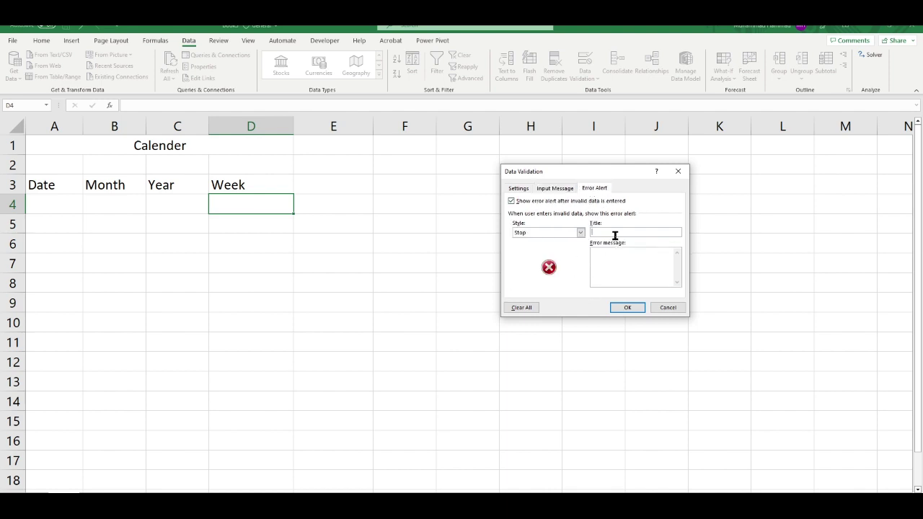
{"action": "type", "text": "Not"}
{"action": "type", "text": "lid"}
{"action": "type", "text": " s"}
{"action": "type", "text": "lect"}
{"action": "type", "text": "rom th"}
{"action": "type", "text": " dr"}
{"action": "type", "text": "op "}
{"action": "type", "text": "wn"}
{"action": "type", "text": "nly"}
{"action": "left_click", "coordinate": [628, 307]}
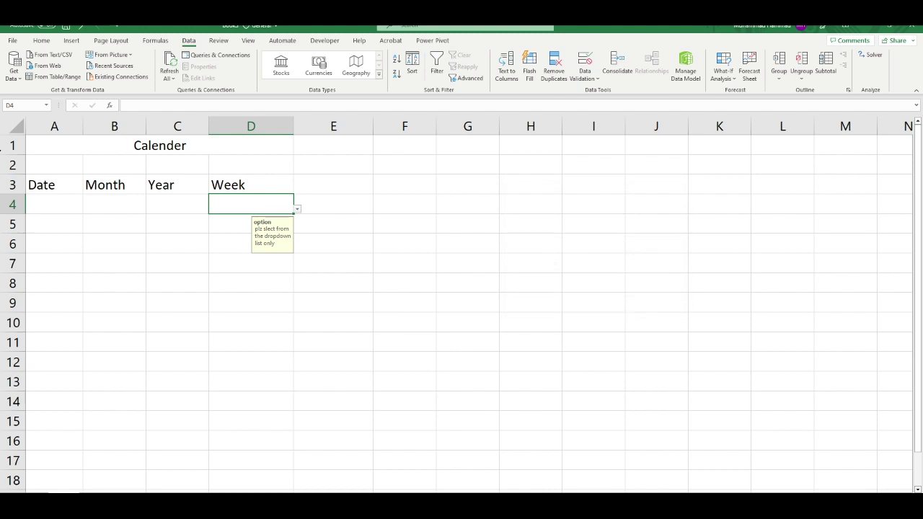
Enter 25 in Date cell A4 and try 6 in the Month cell, which is rejected
{"action": "left_click", "coordinate": [64, 208]}
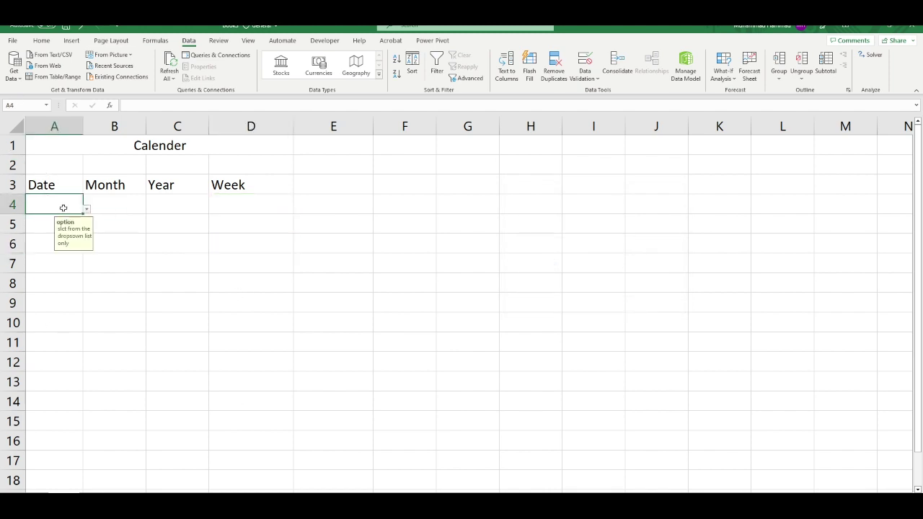
{"action": "type", "text": "25"}
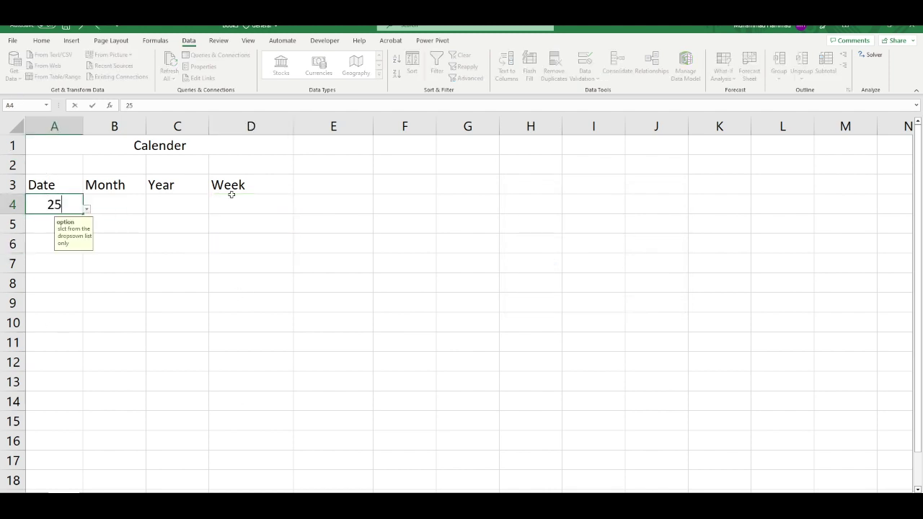
{"action": "key", "text": "Tab"}
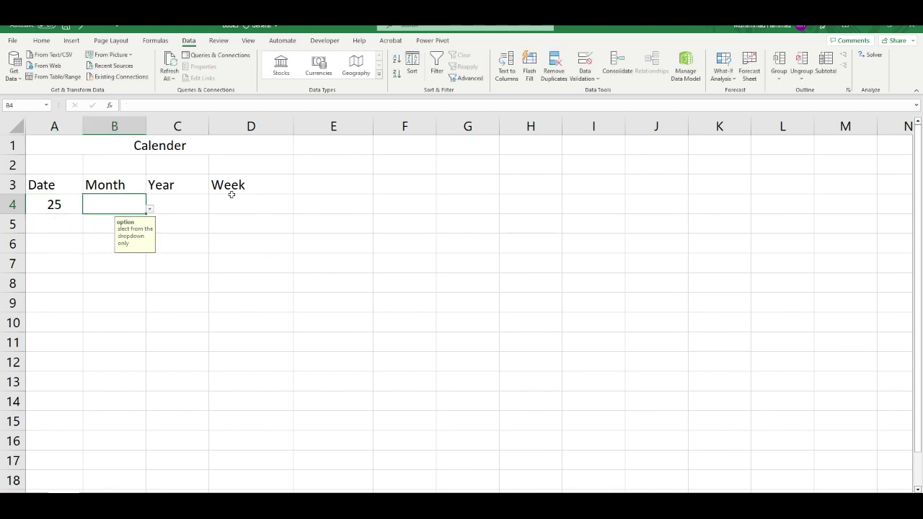
{"action": "type", "text": "6"}
{"action": "key", "text": "Tab"}
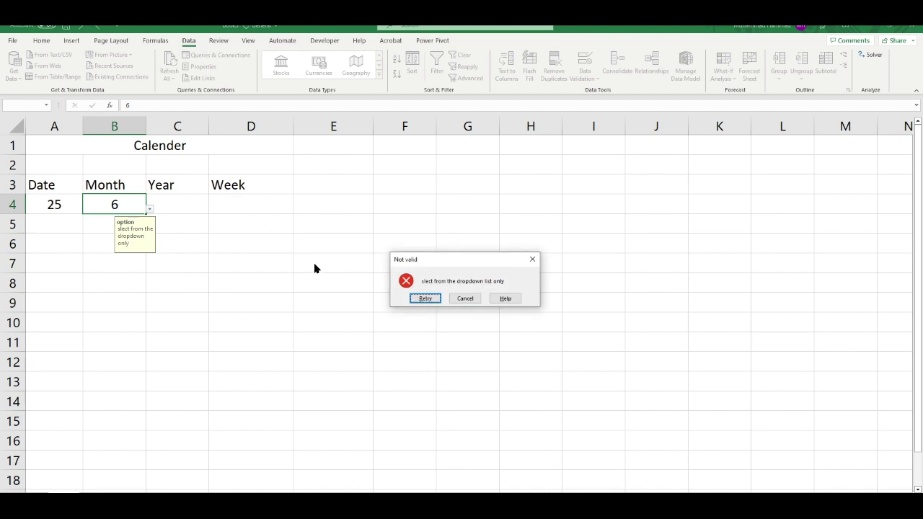
Retry the Month entry as june and enter 2005 in Year cell C4
{"action": "left_click", "coordinate": [431, 302]}
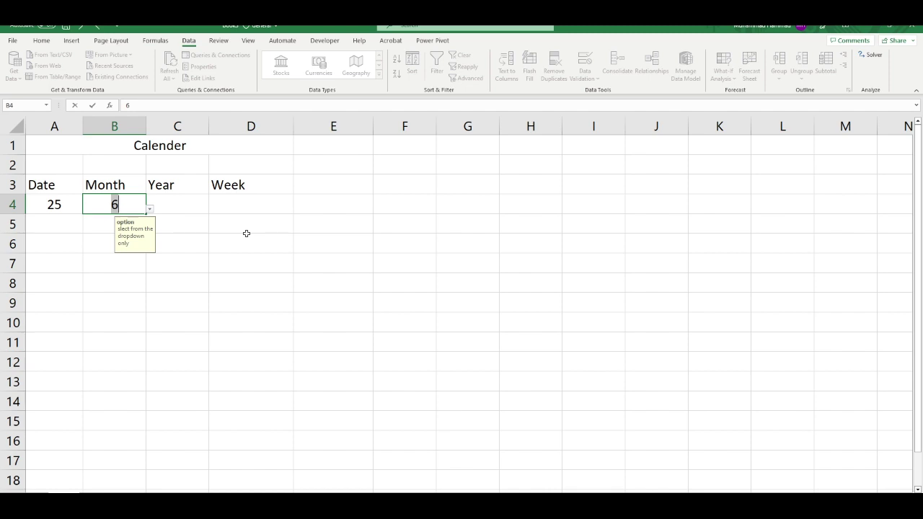
{"action": "key", "text": "BackSpace"}
{"action": "type", "text": "june"}
{"action": "key", "text": "Tab"}
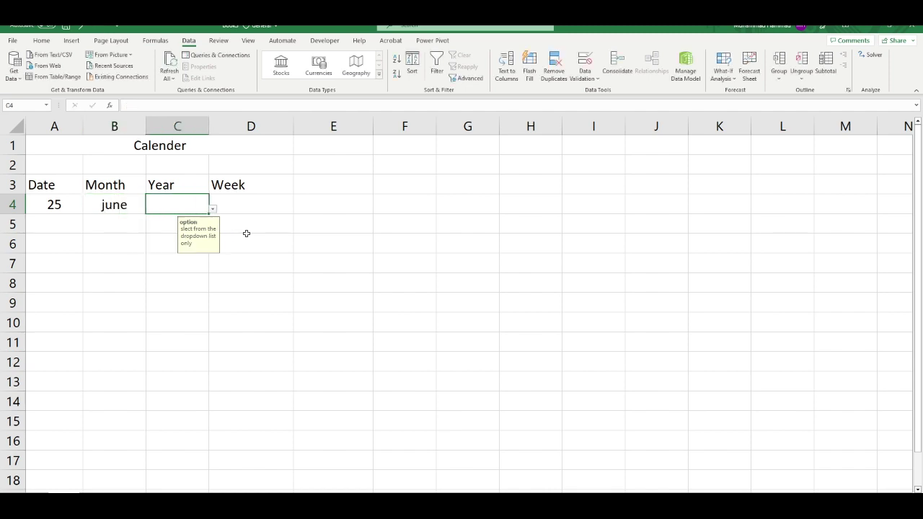
{"action": "type", "text": "20"}
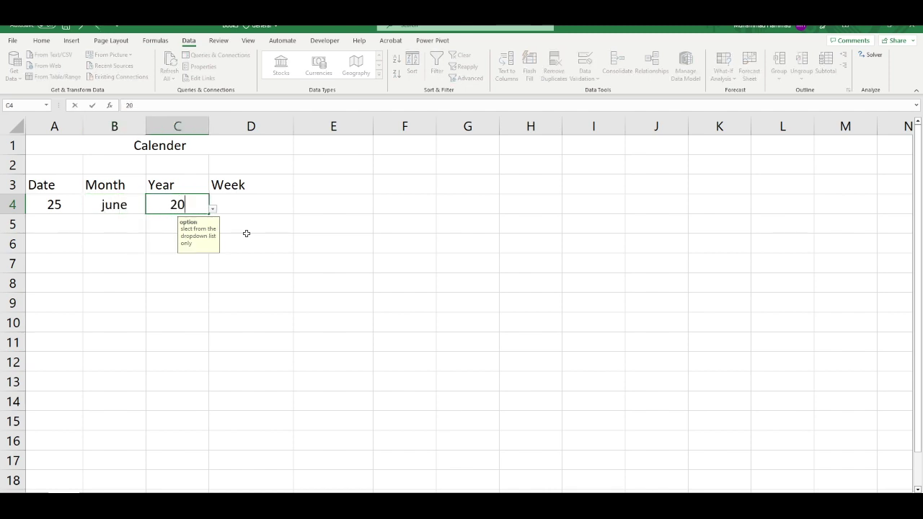
{"action": "type", "text": "05"}
{"action": "key", "text": "Tab"}
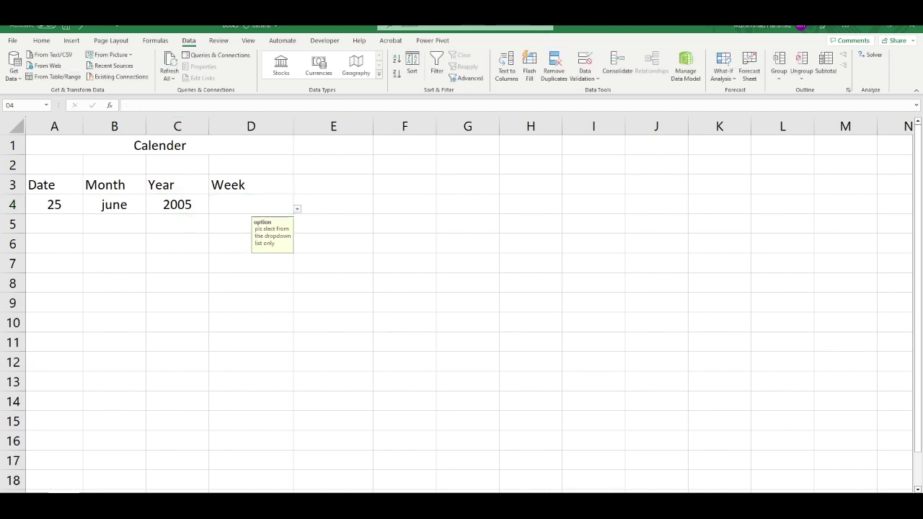
Look up 25 June 2005 in the Windows calendar, find it's Saturday, and type saturday in D4
{"action": "left_click", "coordinate": [891, 507]}
{"action": "left_click", "coordinate": [776, 230]}
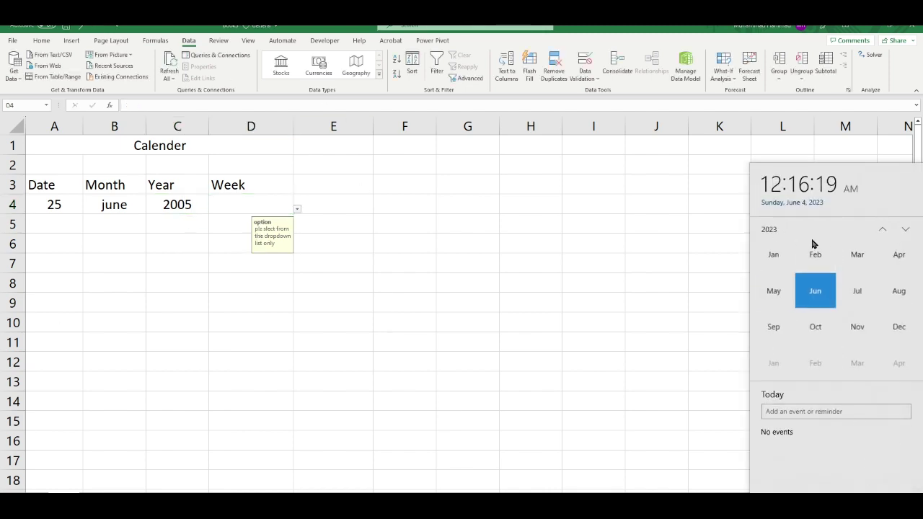
{"action": "left_click", "coordinate": [769, 229]}
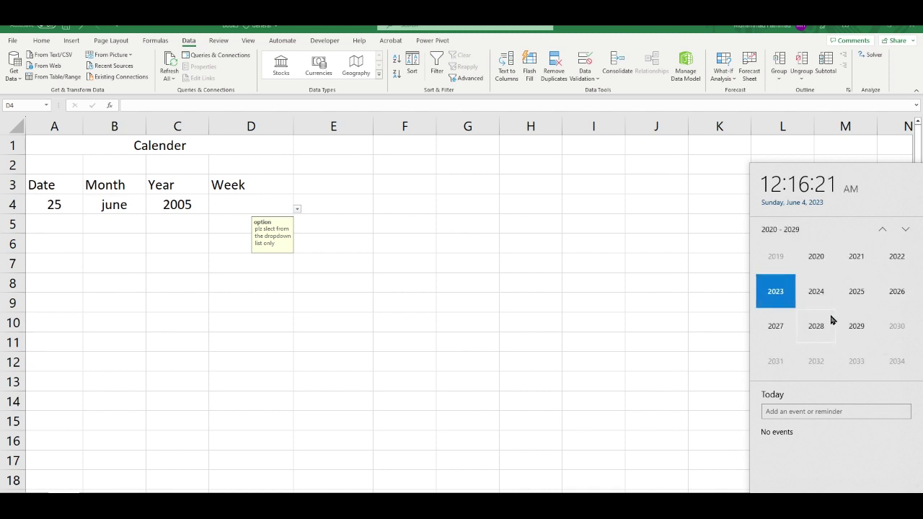
{"action": "scroll", "coordinate": [831, 318], "scroll_direction": "up", "scroll_amount": 3}
{"action": "scroll", "coordinate": [831, 317], "scroll_direction": "up", "scroll_amount": 2}
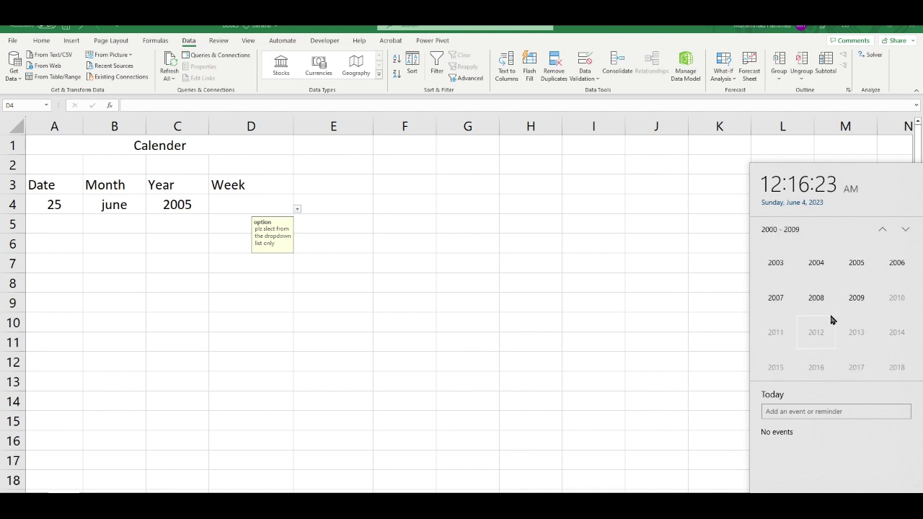
{"action": "left_click", "coordinate": [858, 287]}
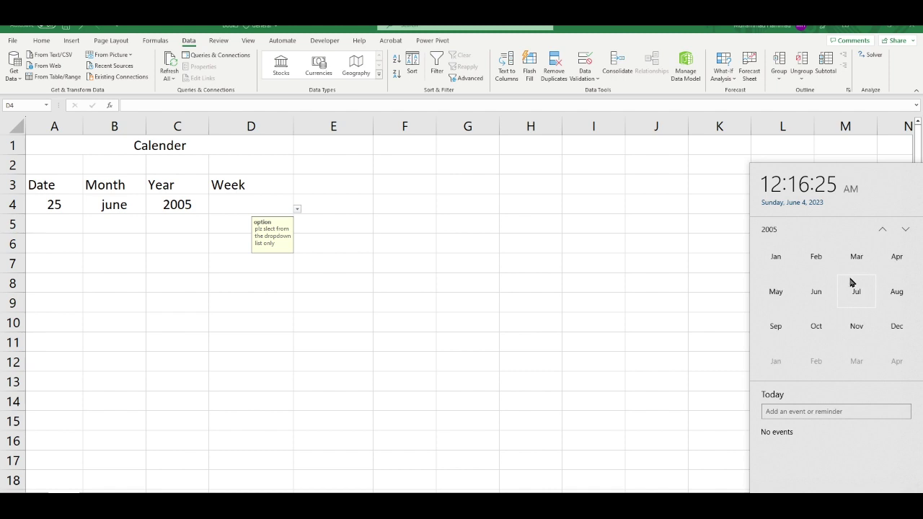
{"action": "left_click", "coordinate": [815, 294]}
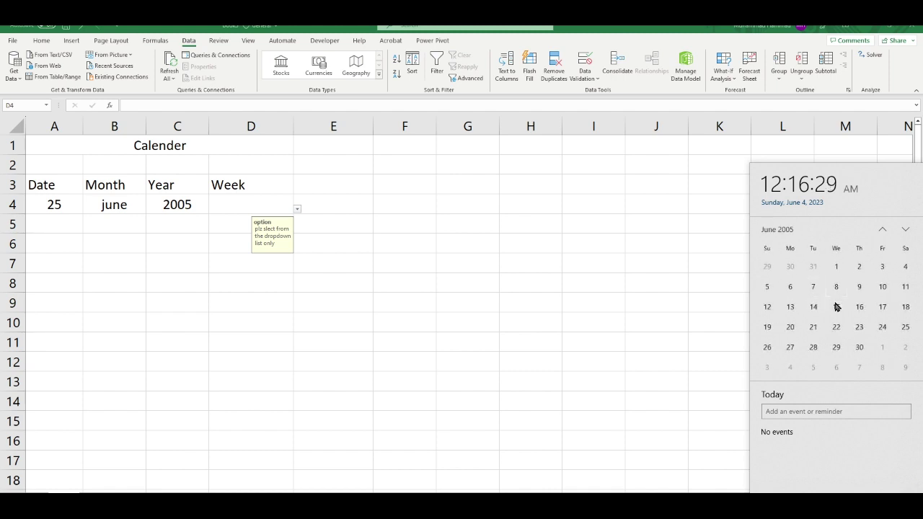
{"action": "left_click", "coordinate": [900, 331]}
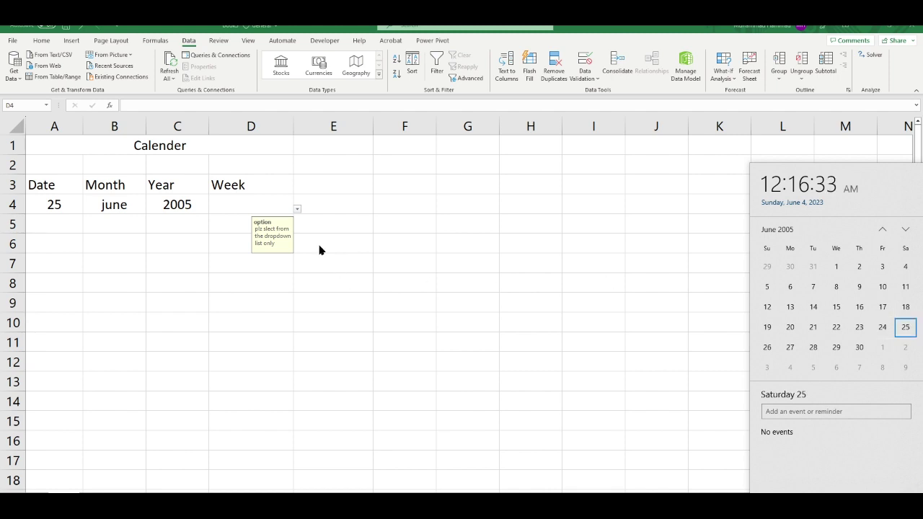
{"action": "left_click", "coordinate": [254, 202]}
{"action": "type", "text": "sat"}
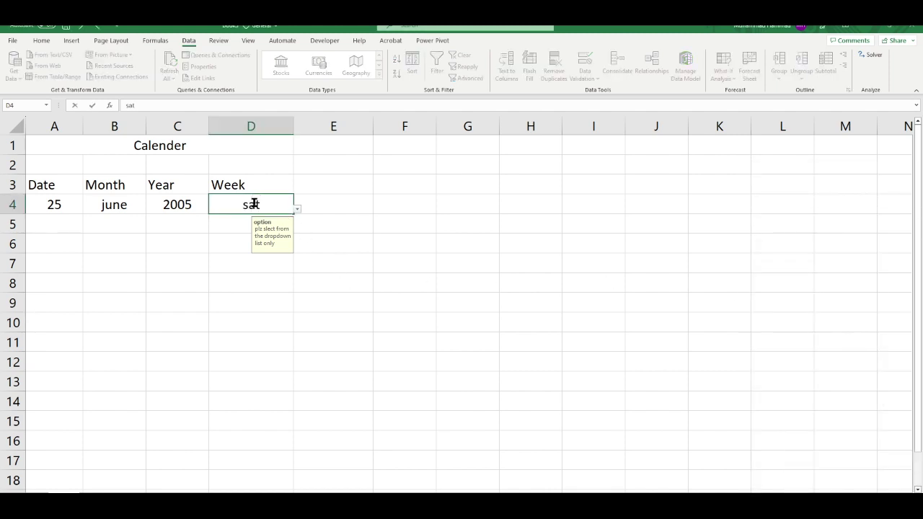
{"action": "type", "text": "urday"}
Commit Saturday in D4 and select the finished calendar table A1:D4
{"action": "key", "text": "Return"}
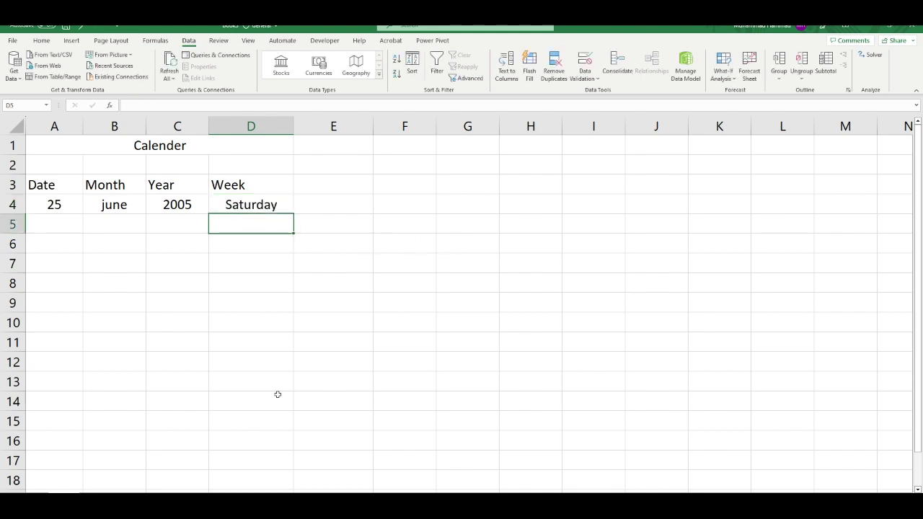
{"action": "left_click_drag", "start_coordinate": [52, 144], "coordinate": [253, 205]}
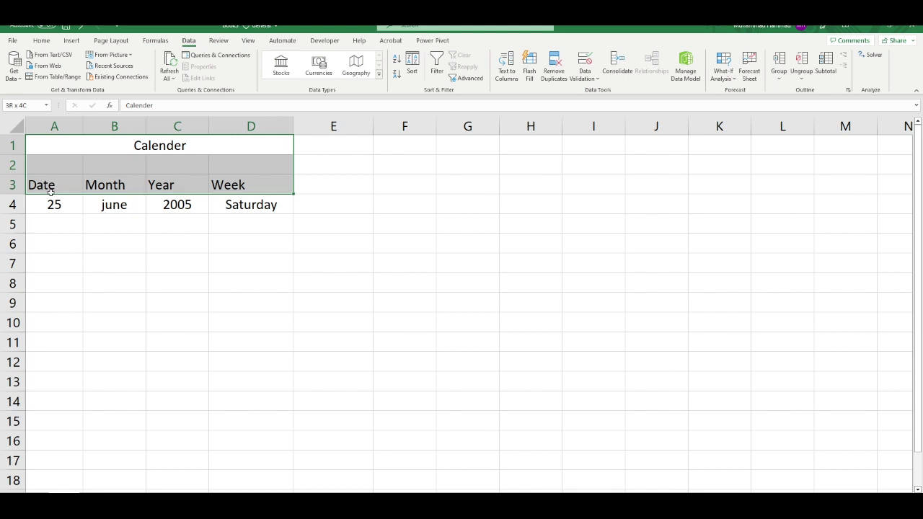